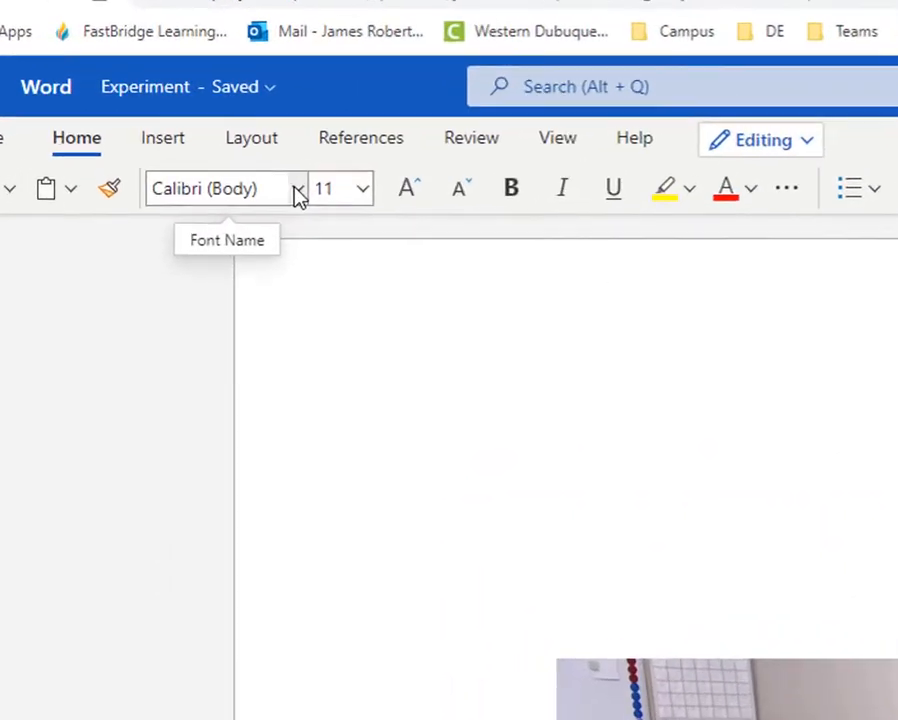
Step: Set the font to Times New Roman at size 12 and enter the text "This is my paper."
click(325, 205)
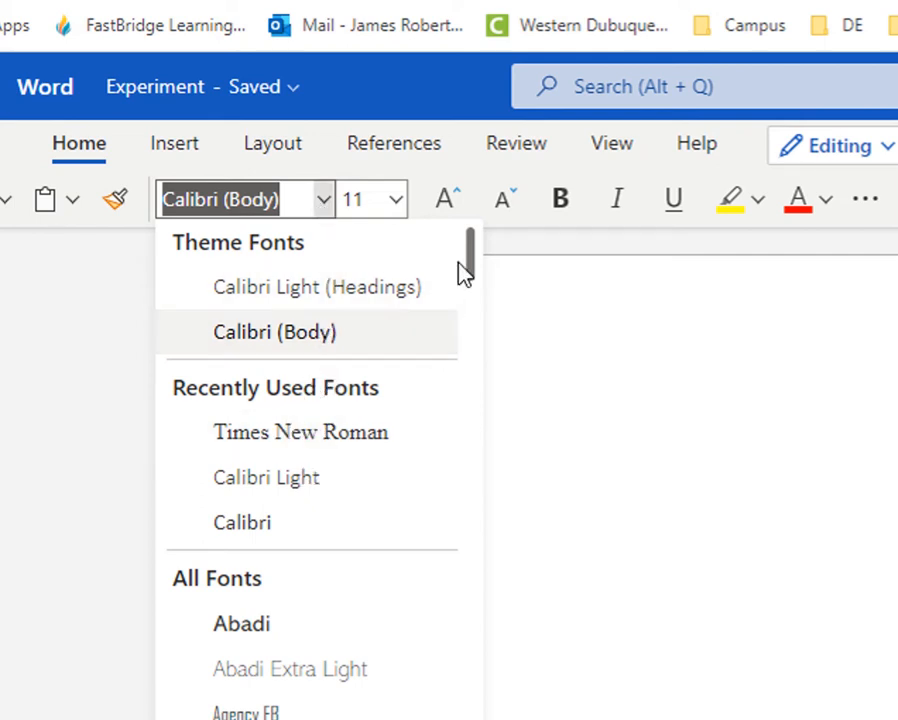
drag(468, 258, 434, 719)
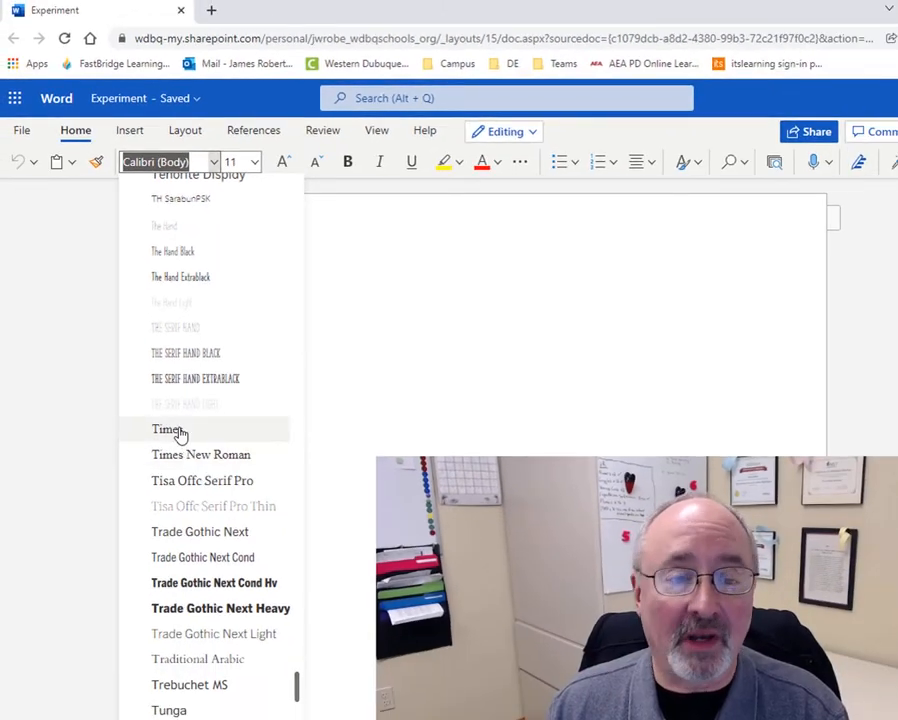
click(195, 460)
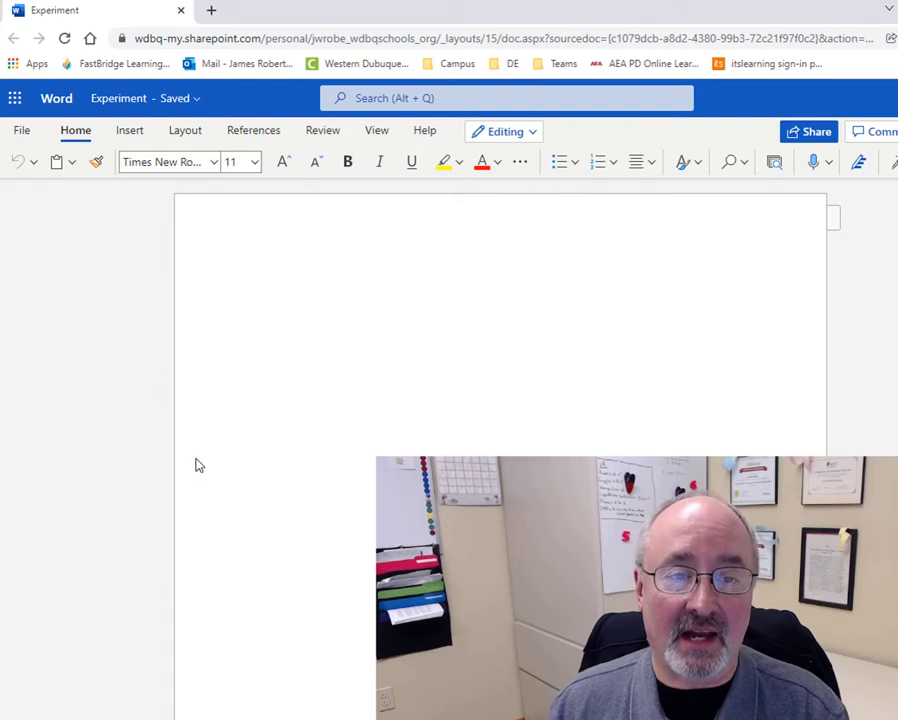
click(256, 162)
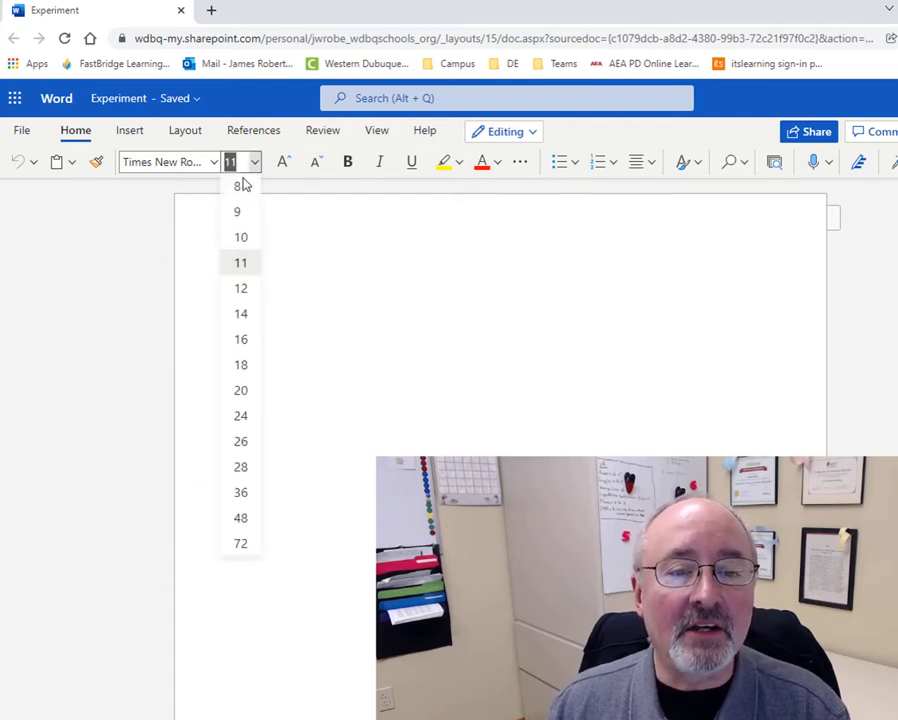
click(242, 288)
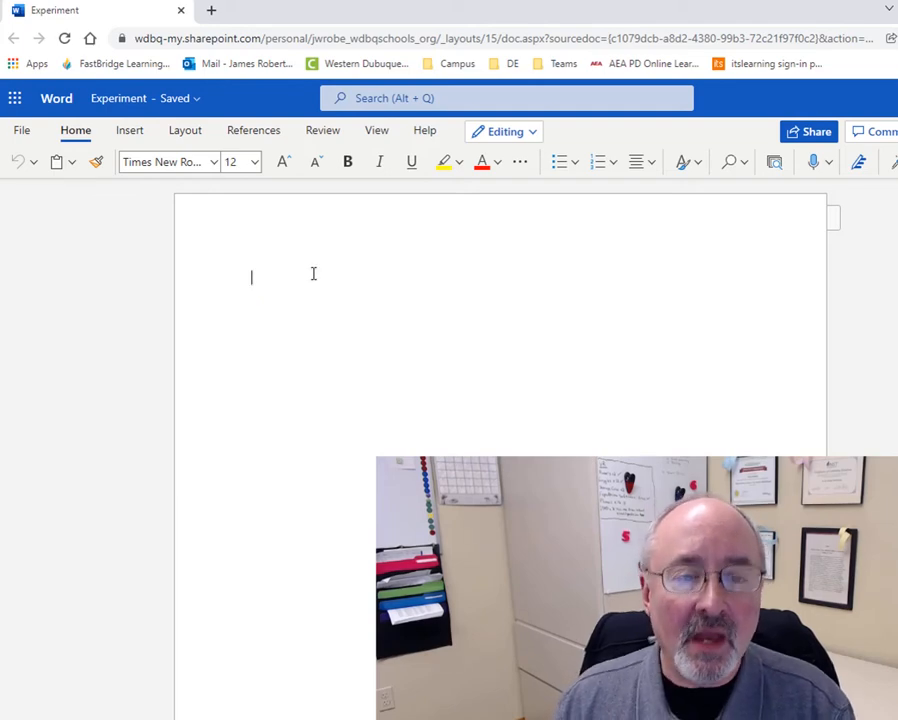
text(This )
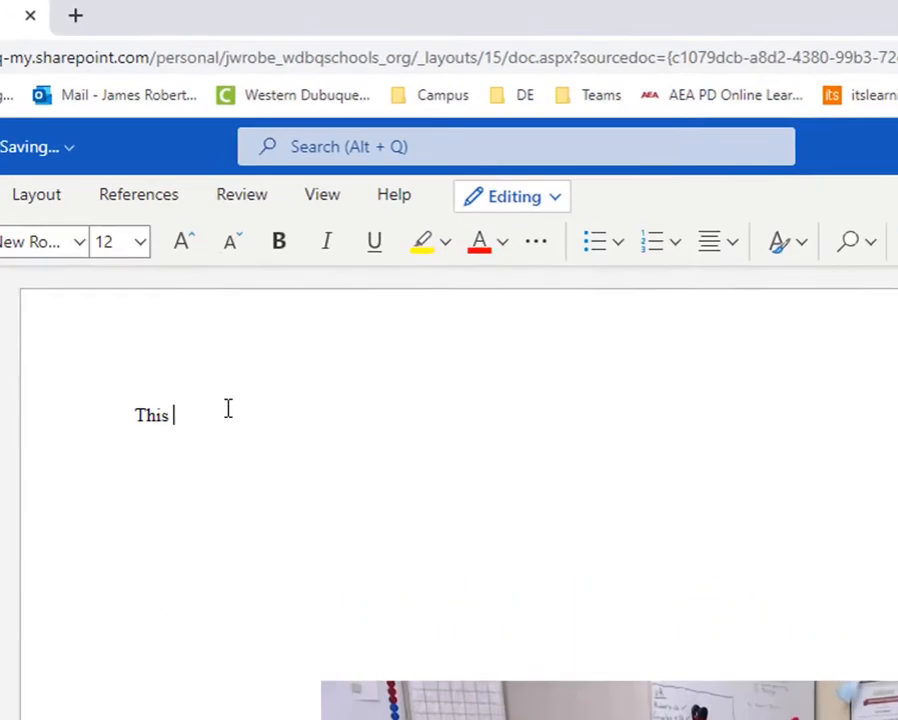
text(is my paper.)
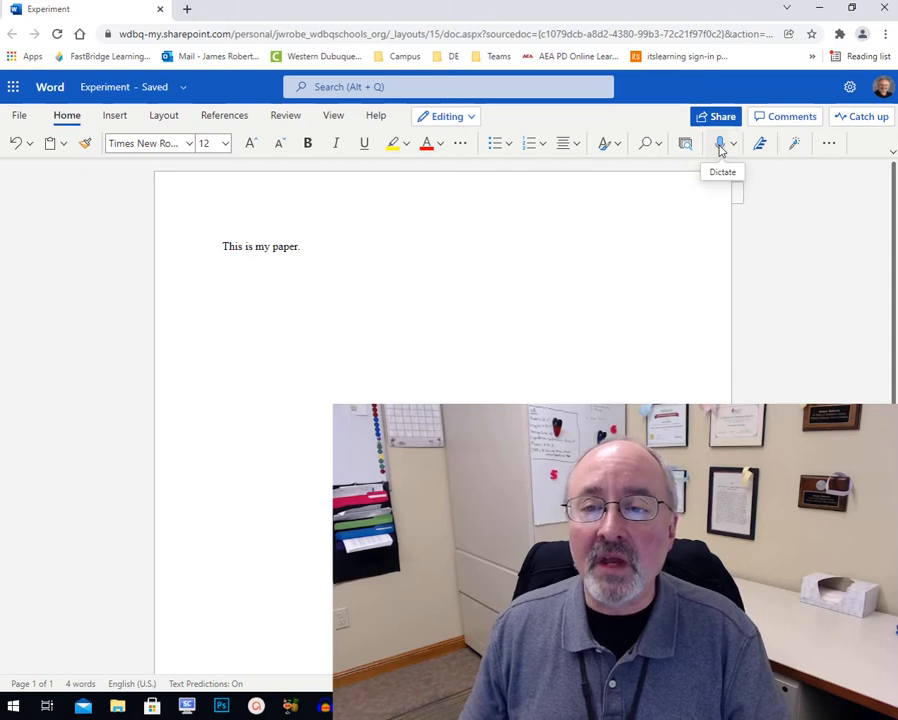
Step: Allow microphone access, dictate a paragraph starting "In this case you'll notice" below the first sentence, and close the dictation help
click(720, 145)
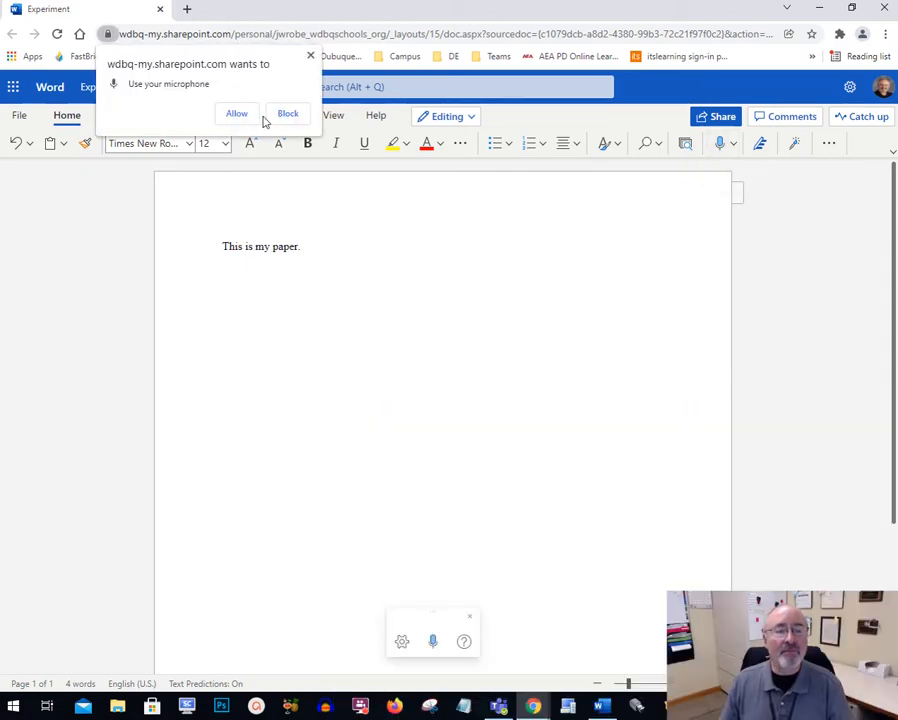
click(246, 117)
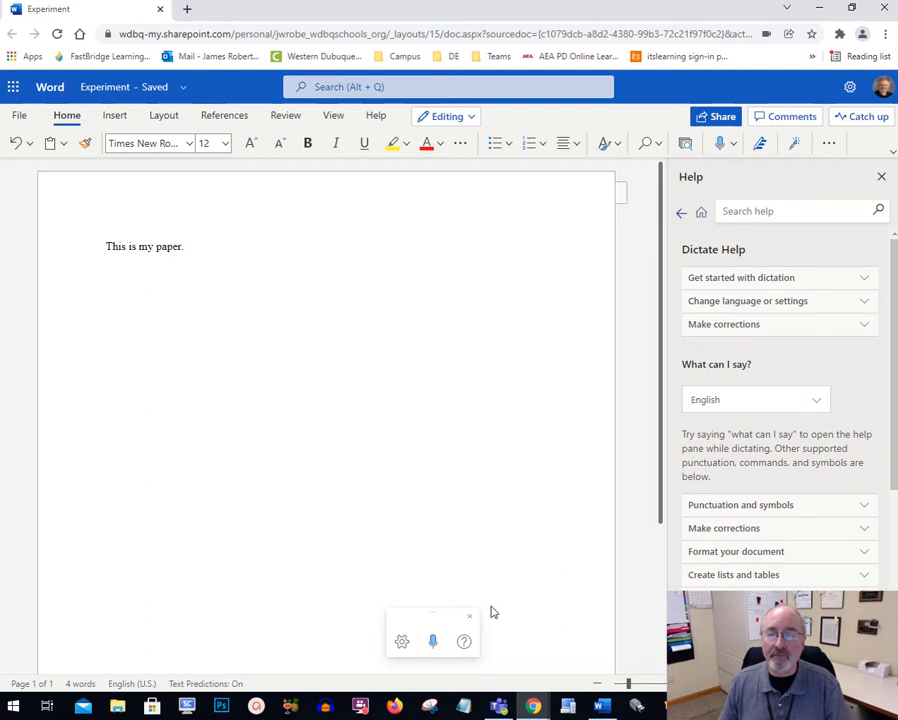
click(433, 643)
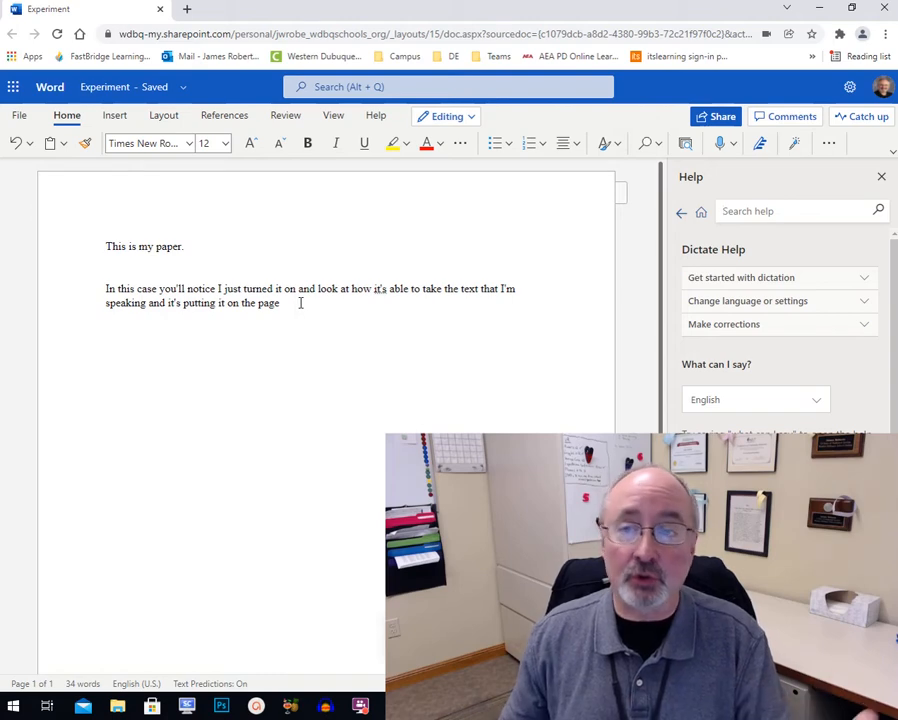
click(882, 177)
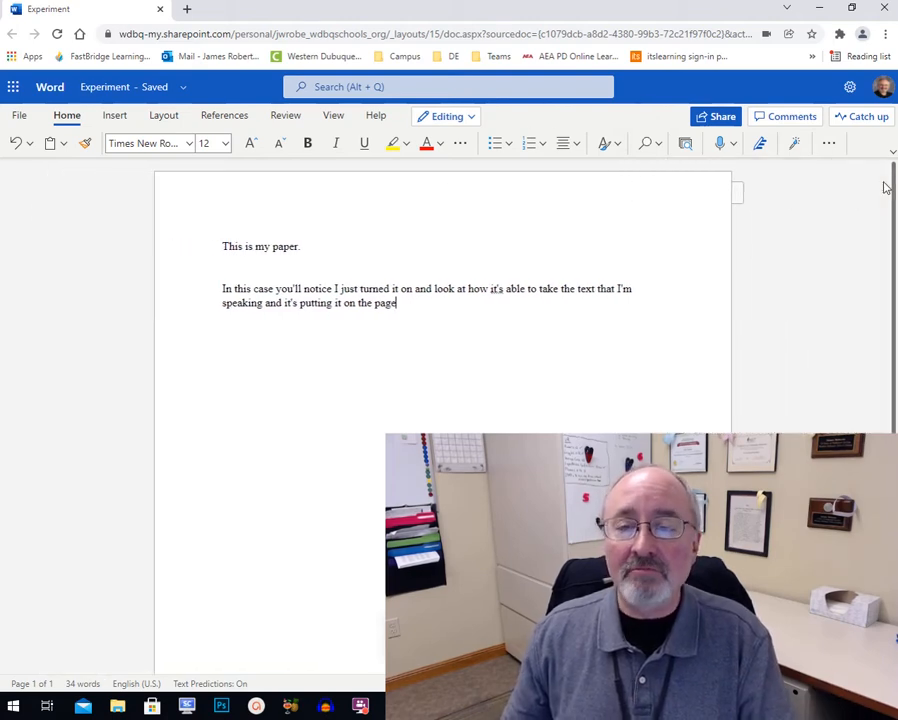
Step: Delete the dictated paragraph below "This is my paper."
click(421, 300)
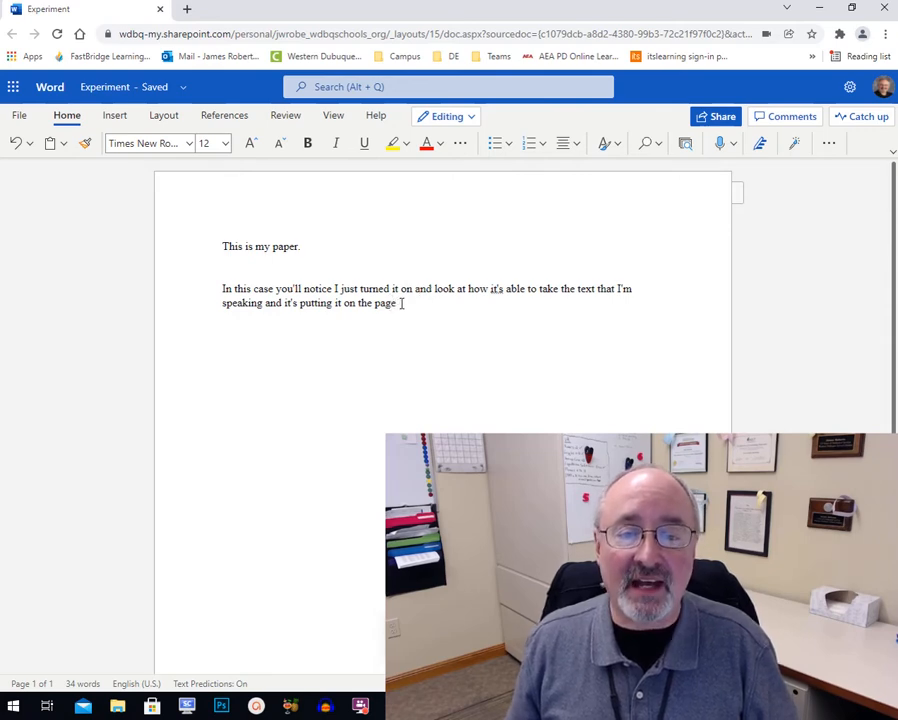
double_click(217, 297)
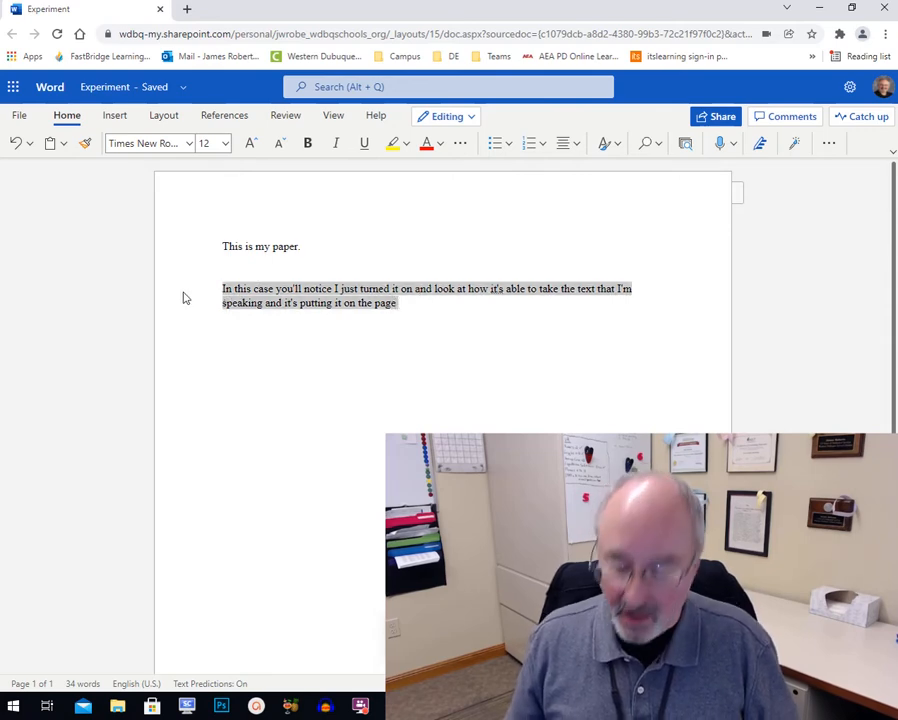
key(Delete)
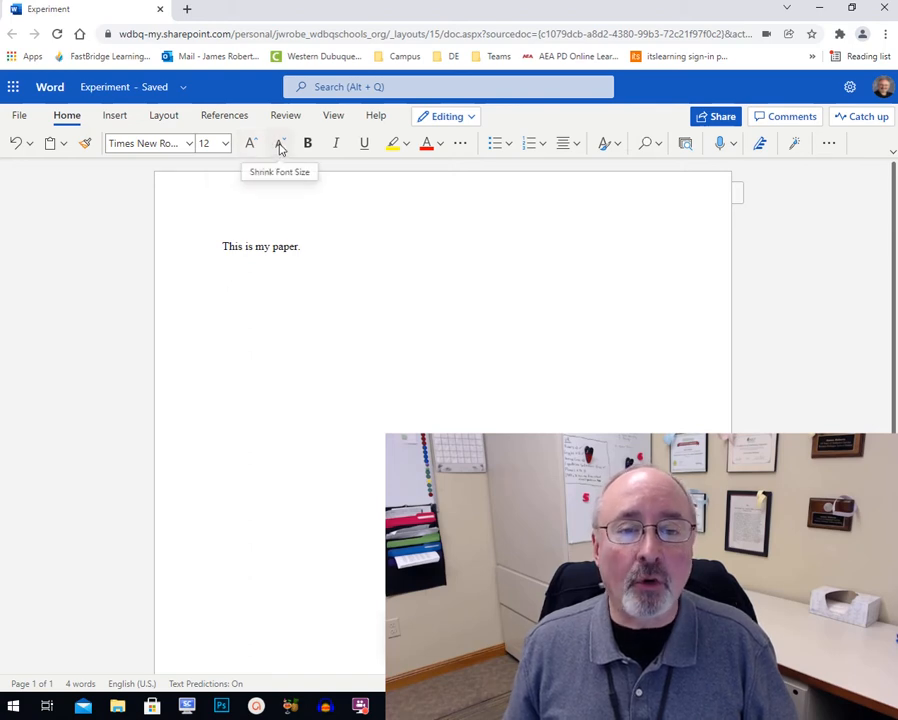
Step: Grow the font of the word "paper" incrementally up to size 80
double_click(283, 247)
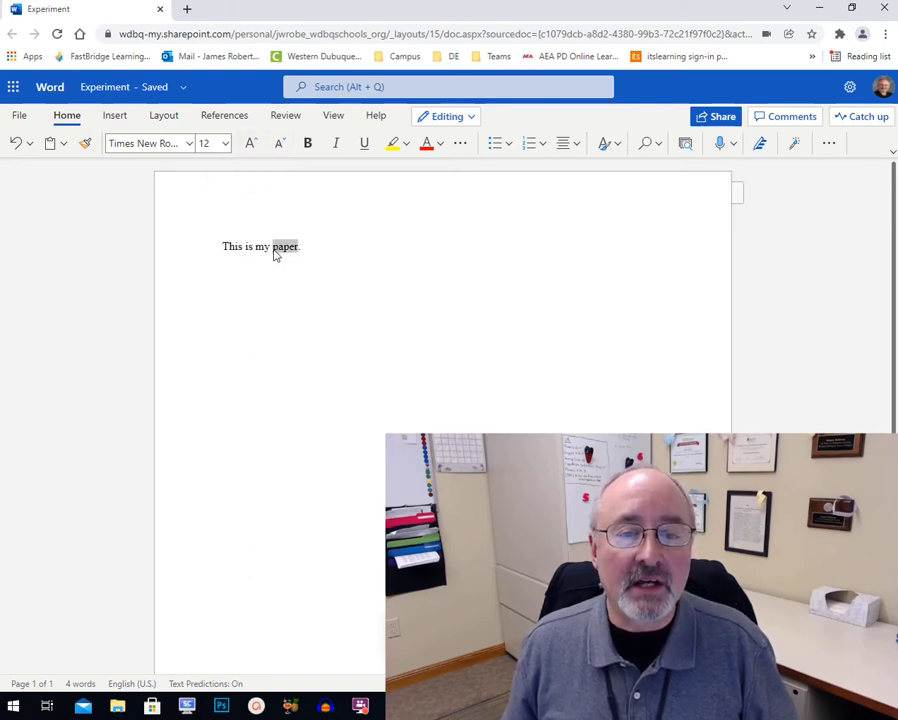
click(251, 145)
click(251, 145)
click(251, 145)
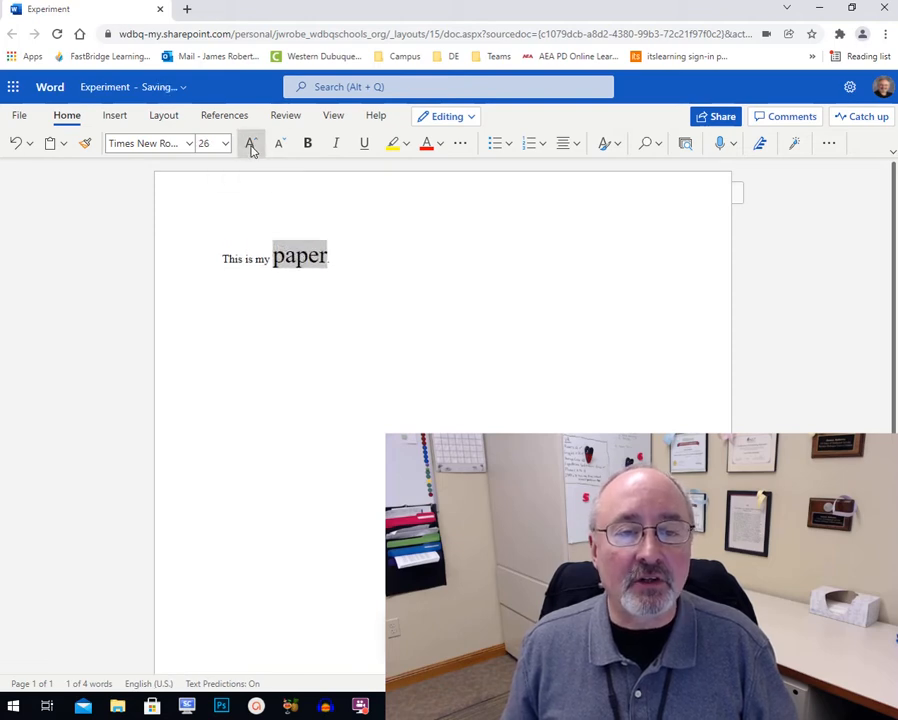
click(251, 145)
click(251, 148)
click(251, 148)
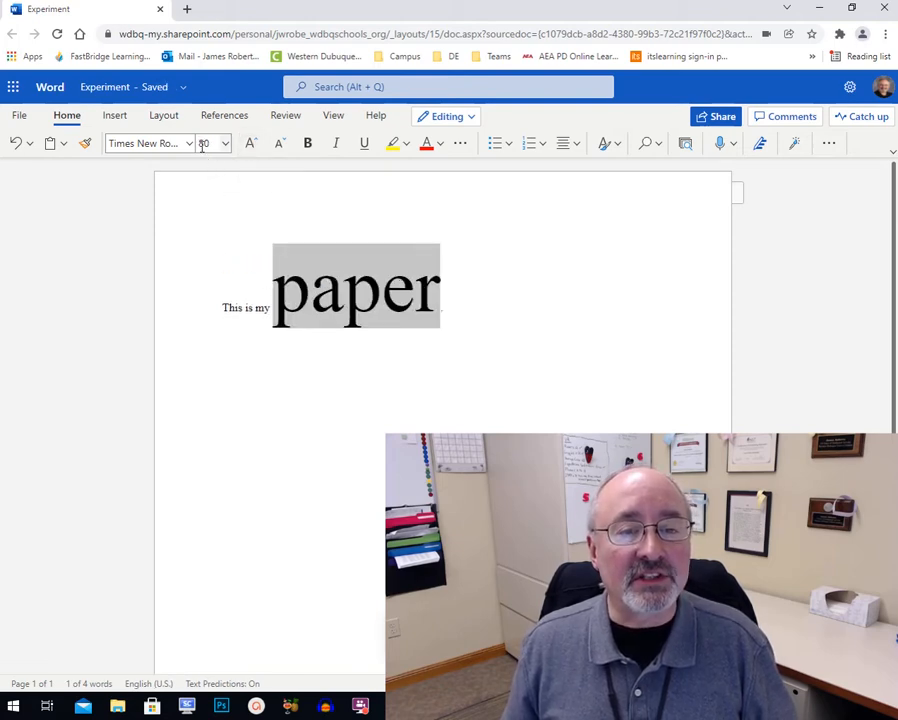
Step: Shrink the font of the word "paper" incrementally down to size 12 and deselect it
click(280, 146)
click(280, 146)
click(280, 146)
click(280, 146)
click(280, 146)
click(280, 146)
click(280, 146)
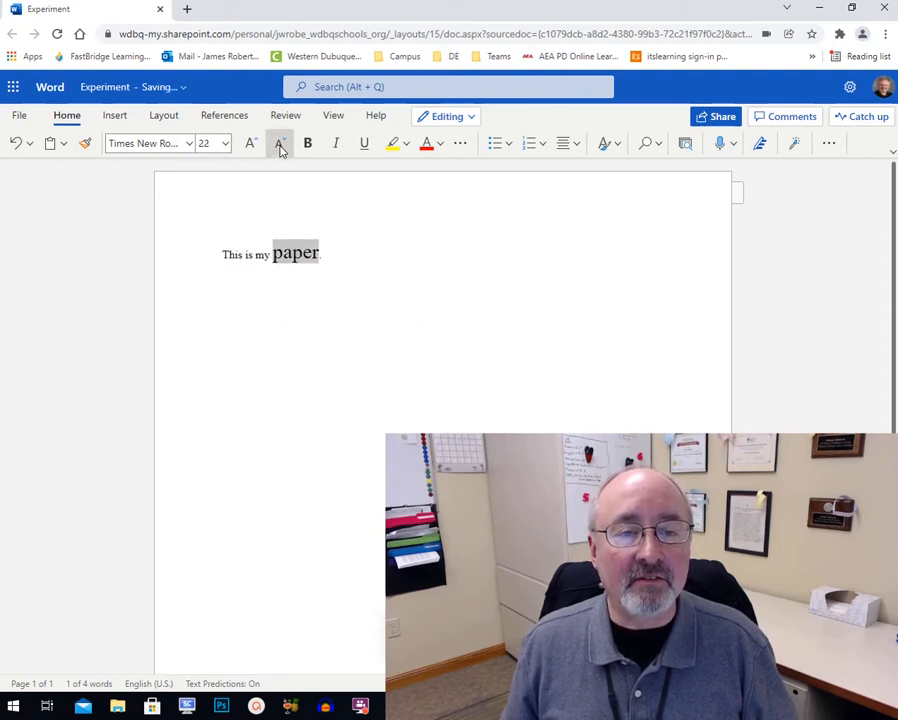
click(280, 146)
click(280, 146)
click(280, 146)
click(280, 146)
click(280, 146)
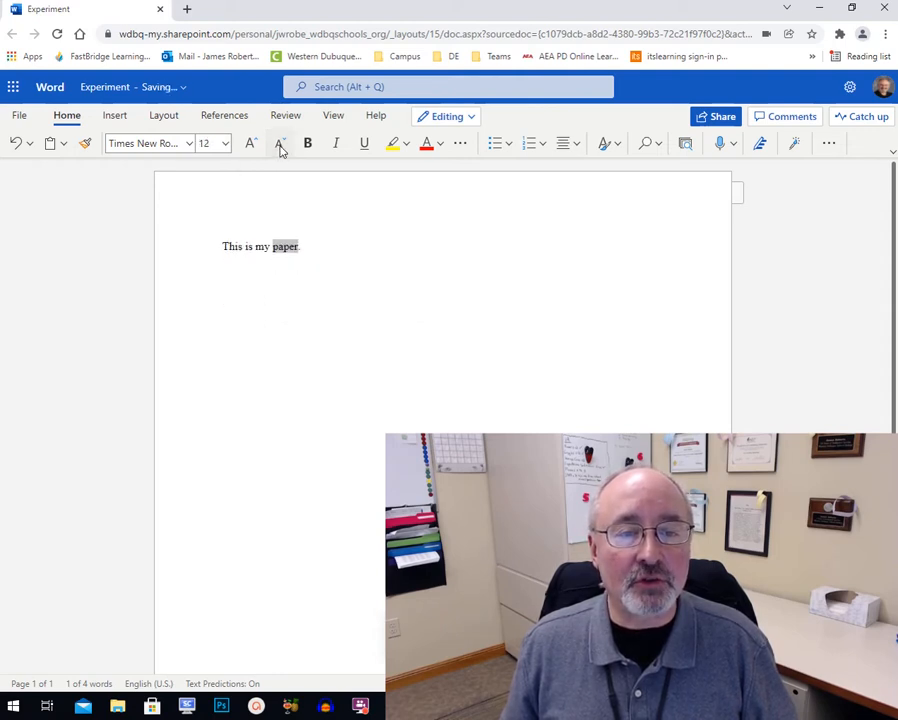
click(302, 247)
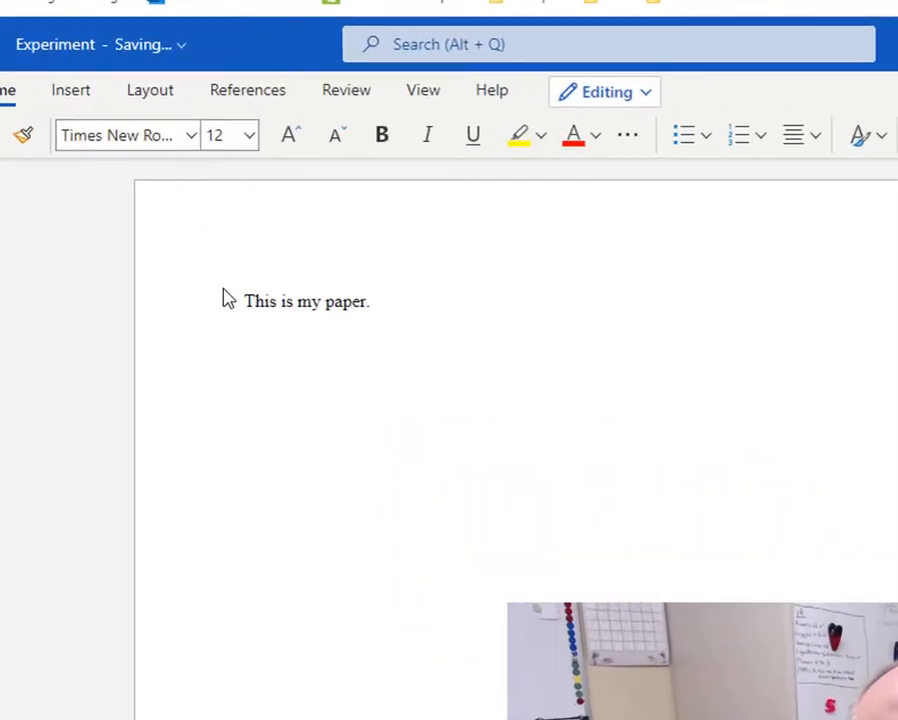
Step: Make the word "This" bold and the word "is" italic
drag(275, 300, 251, 302)
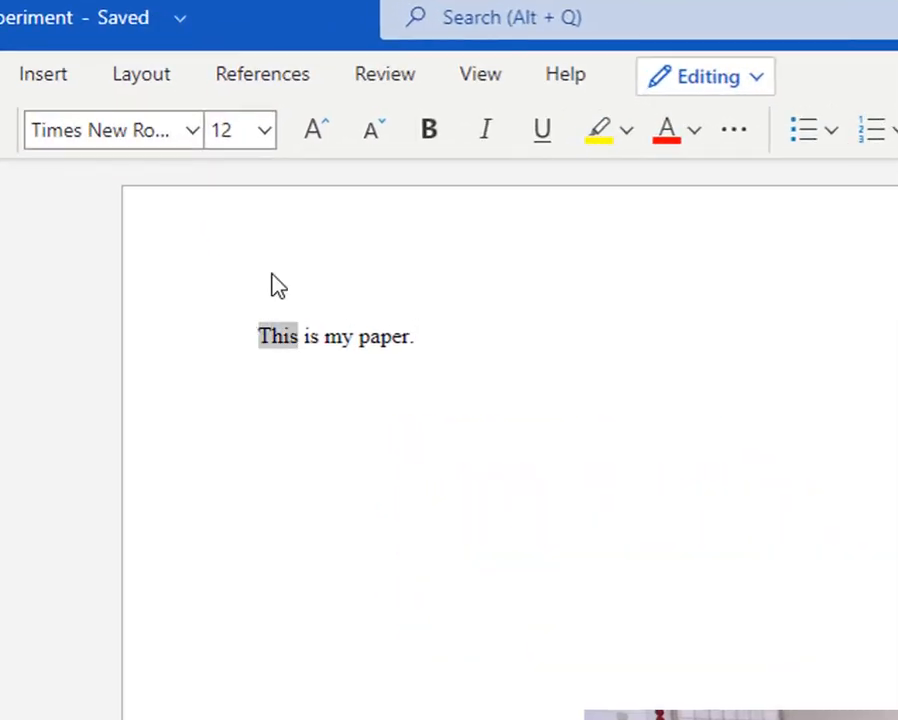
click(430, 128)
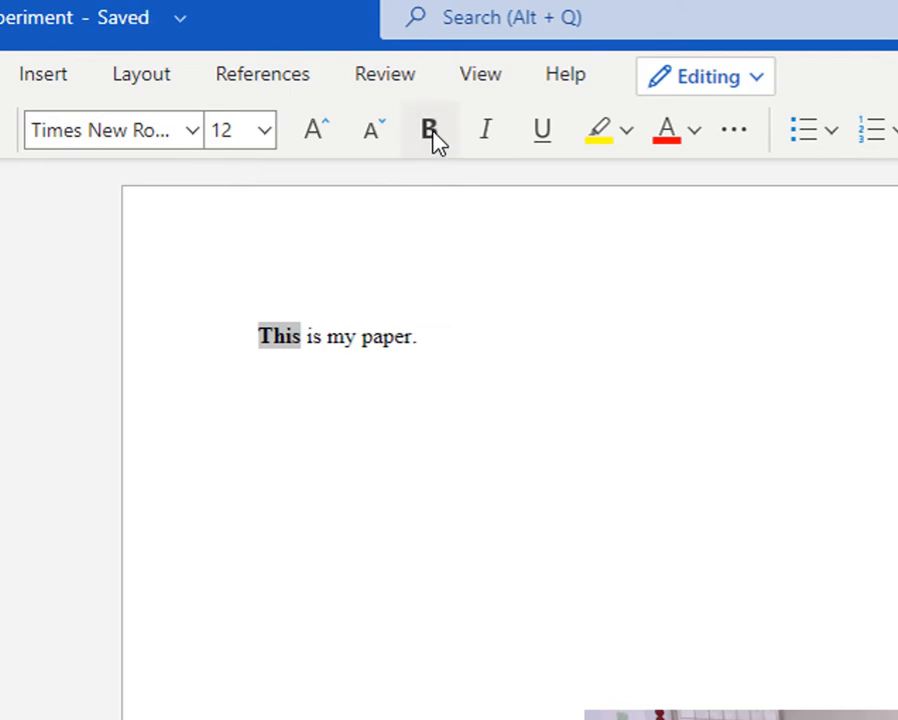
drag(322, 340, 304, 340)
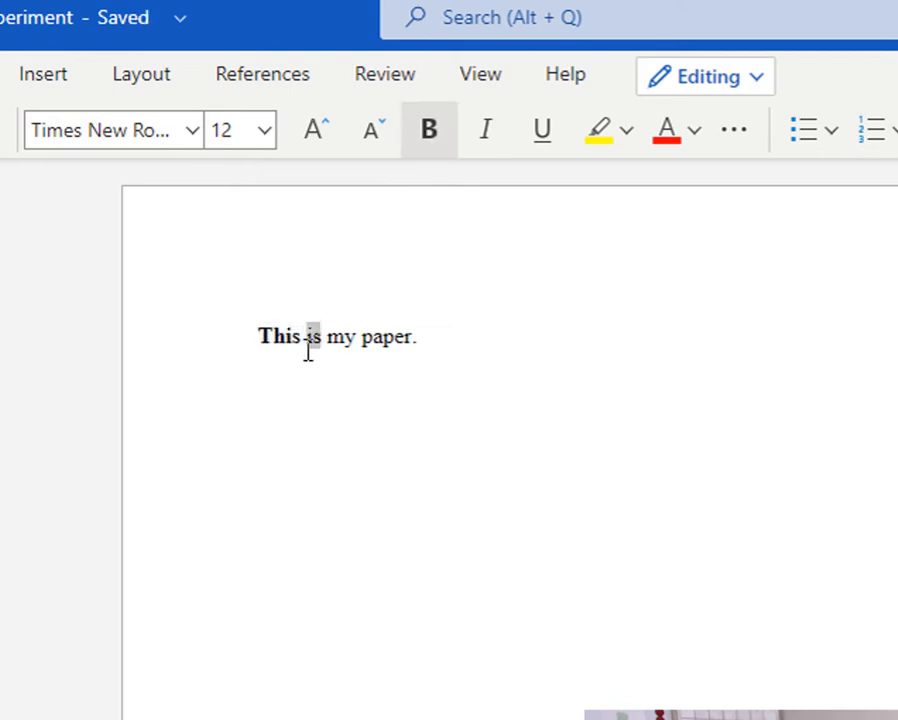
click(489, 131)
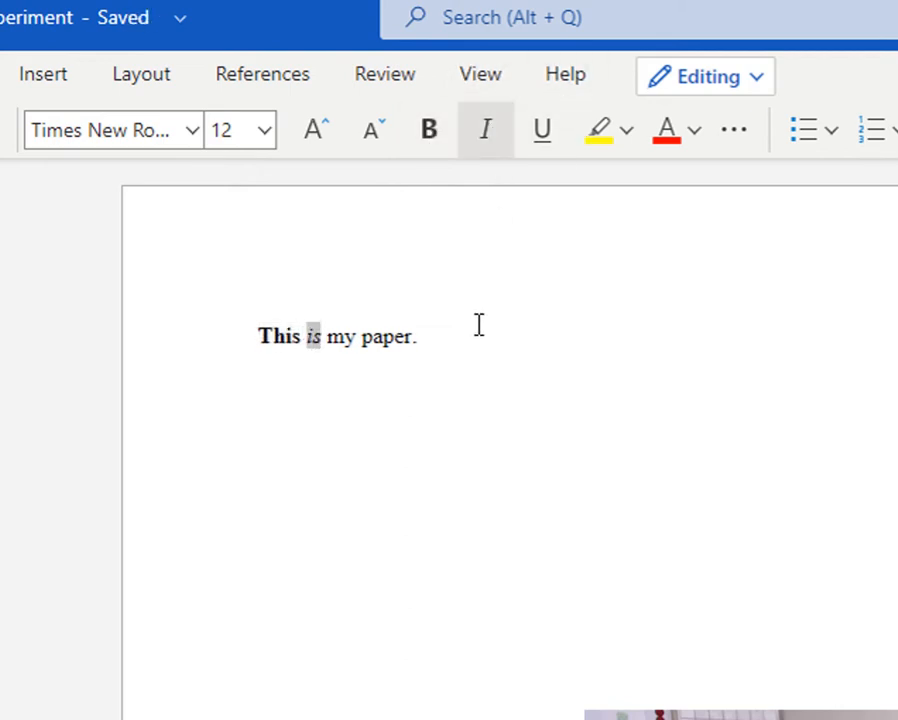
Step: Underline the word "my" and highlight the word "paper" in bright green
drag(355, 336, 327, 336)
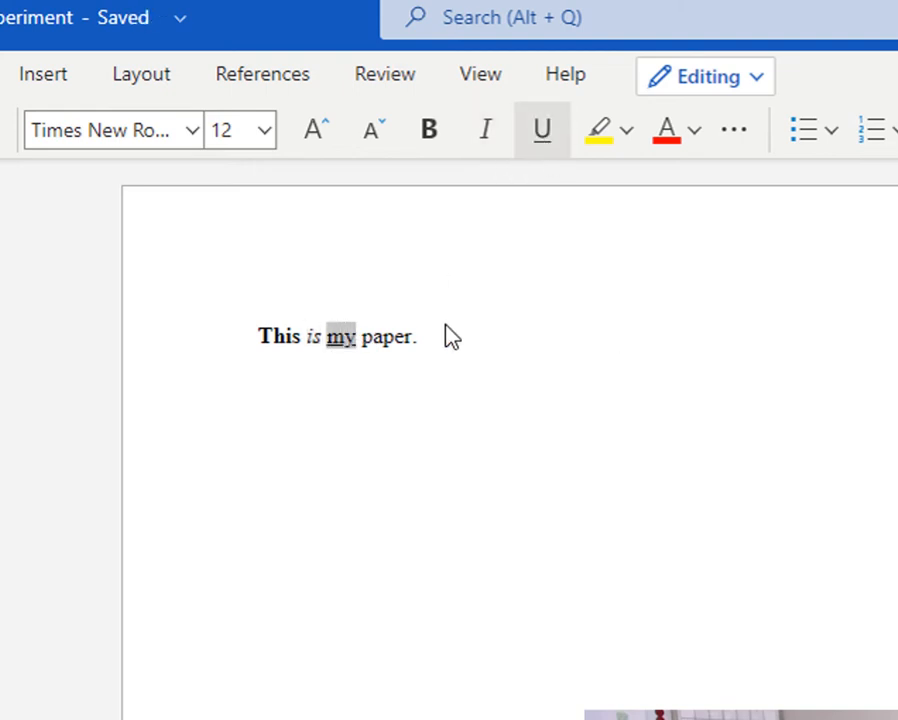
drag(411, 340, 363, 340)
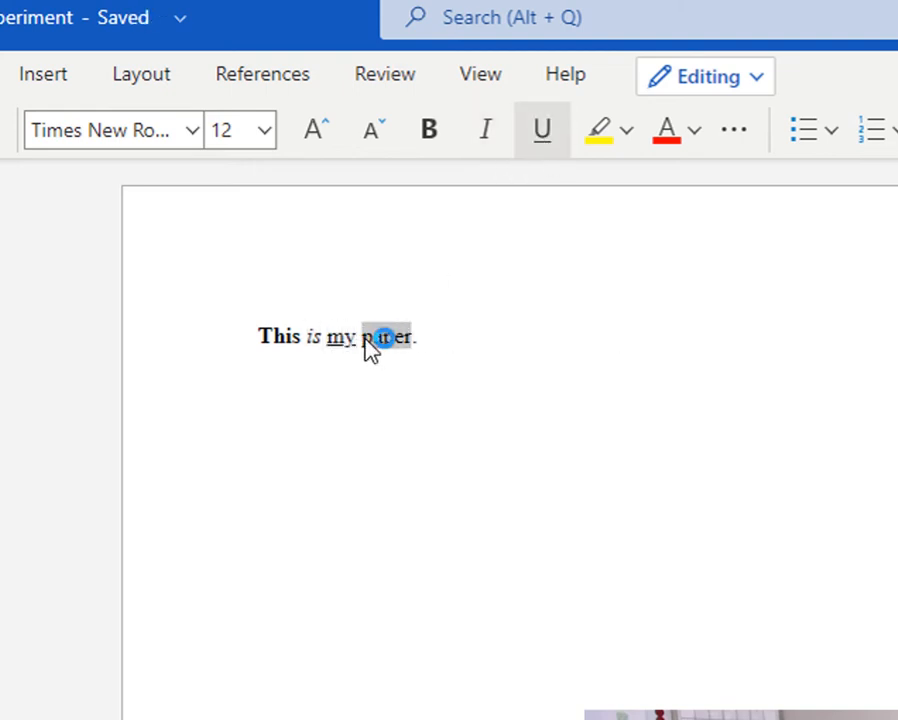
click(626, 138)
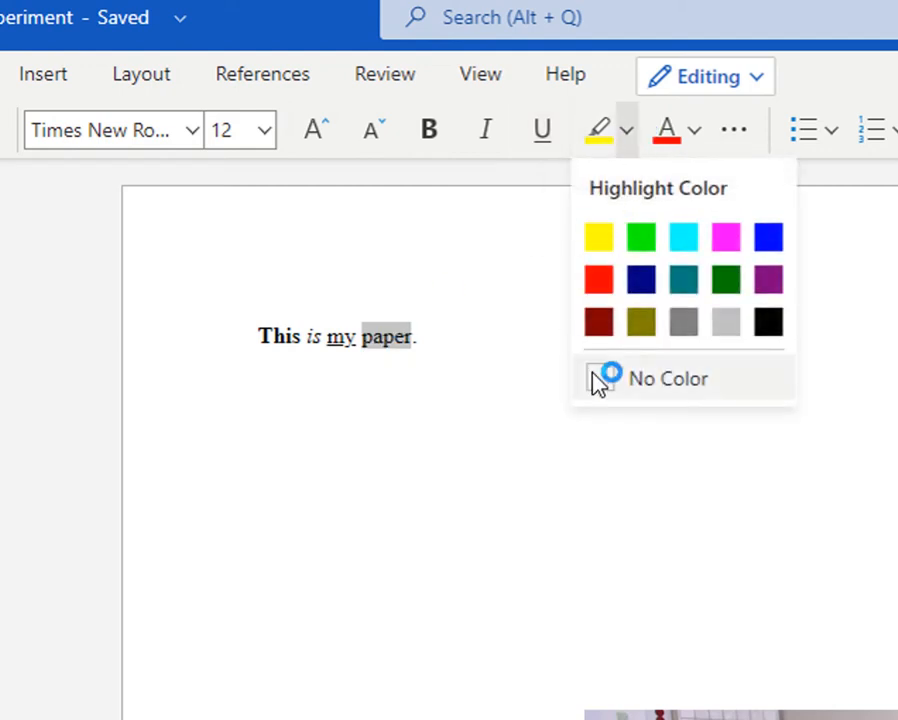
click(641, 240)
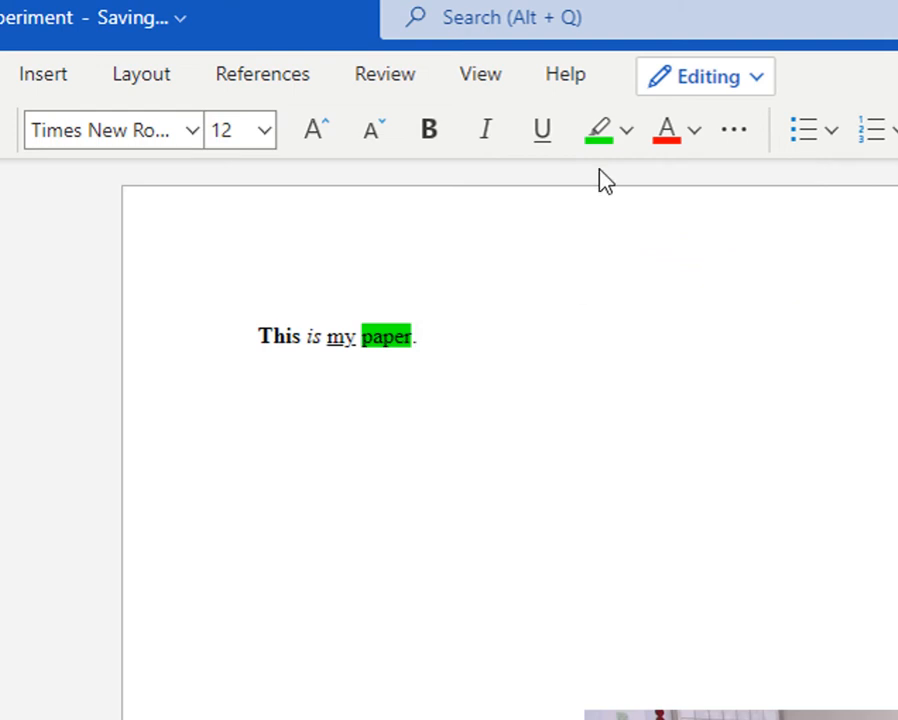
Step: Change the font color of the word "This" to standard red and place the cursor on the line below
drag(300, 336, 274, 350)
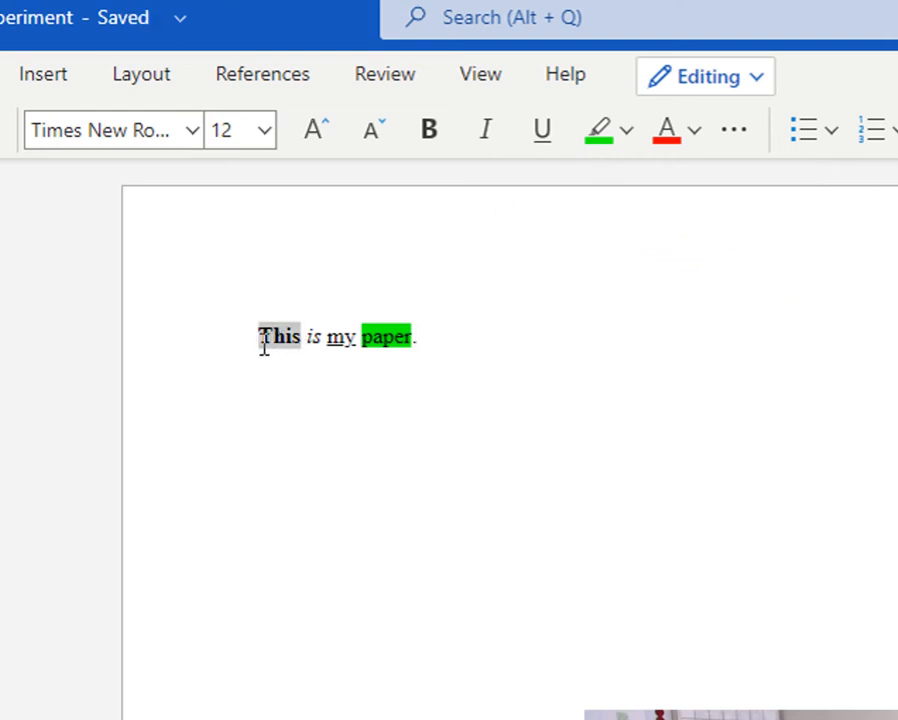
click(698, 140)
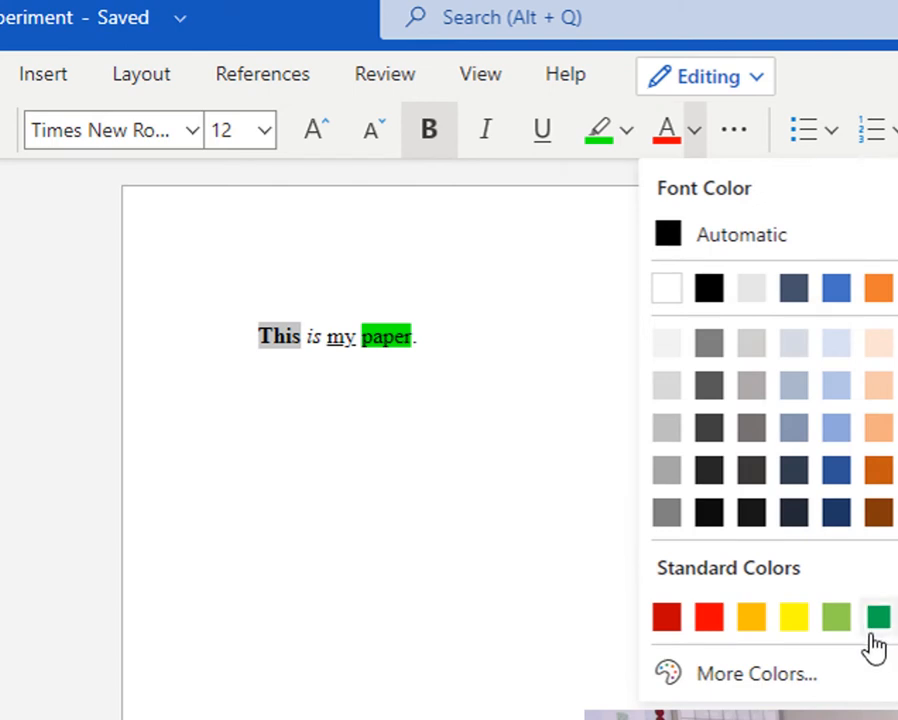
click(712, 618)
click(380, 378)
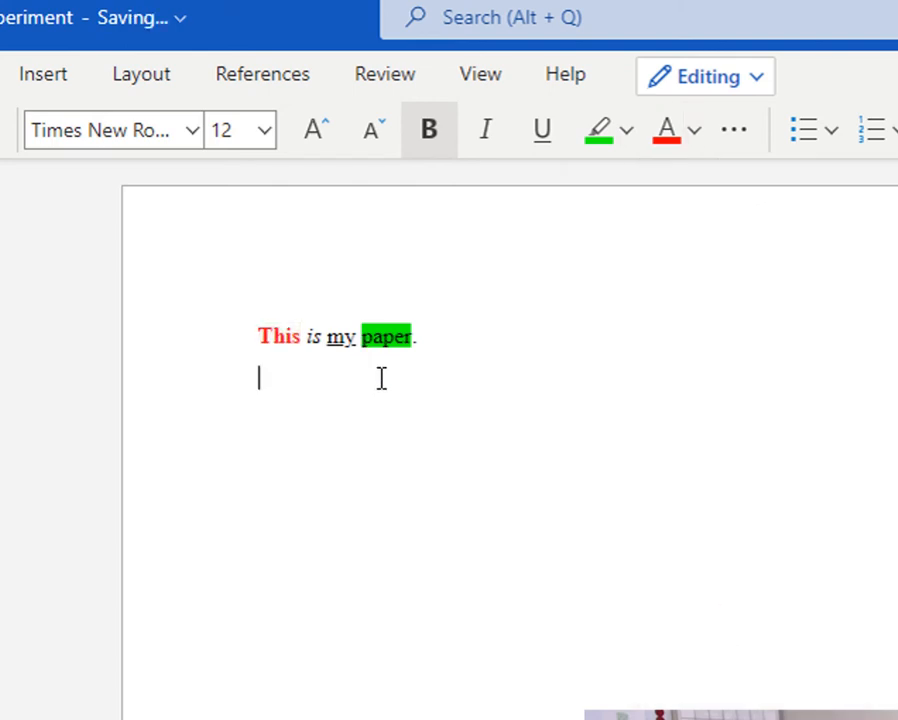
click(694, 134)
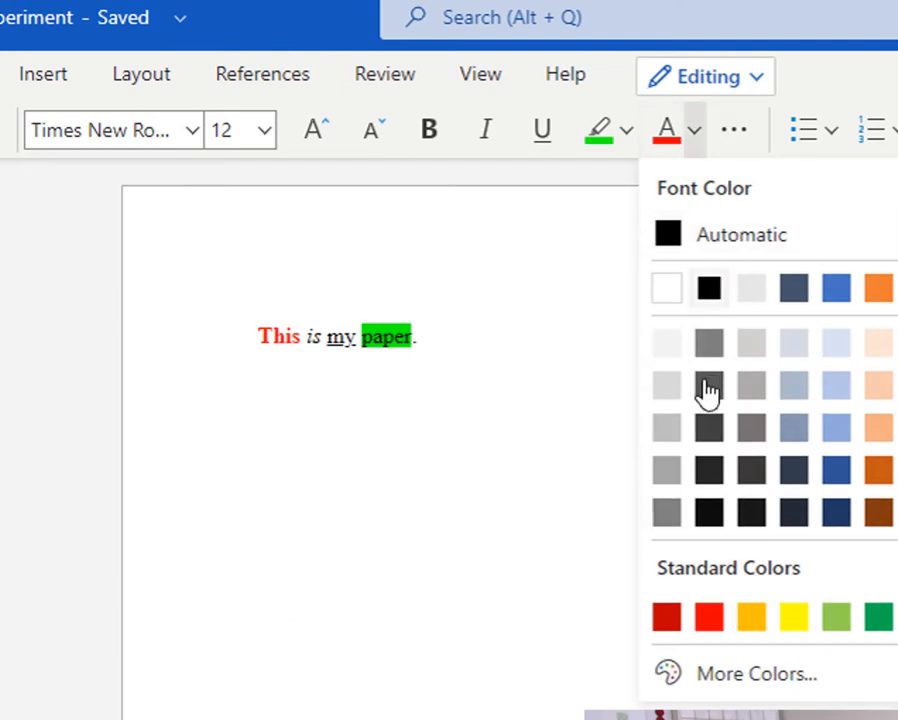
click(572, 393)
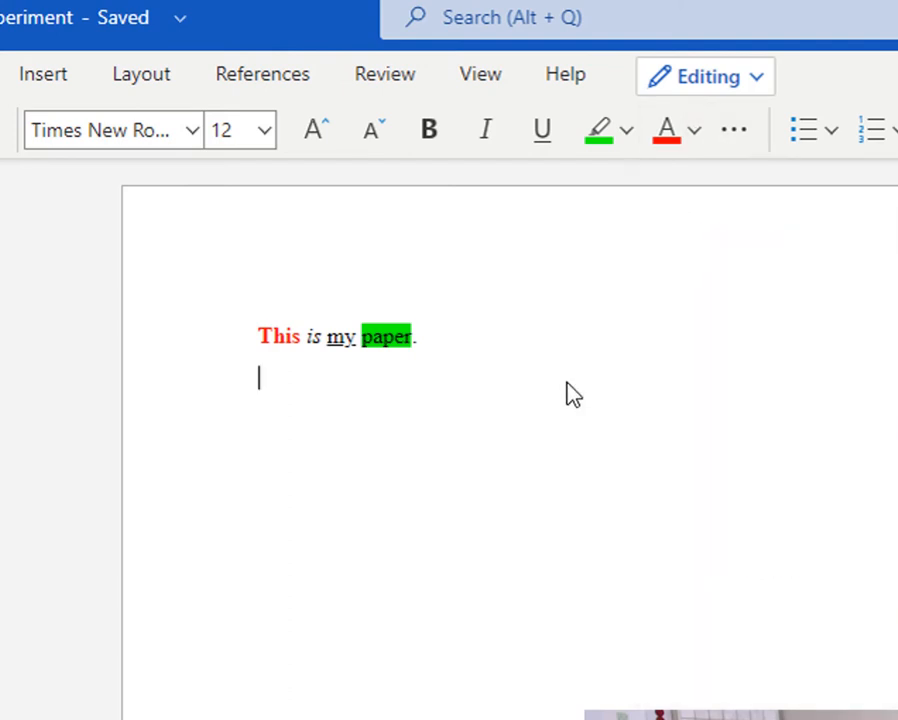
click(732, 131)
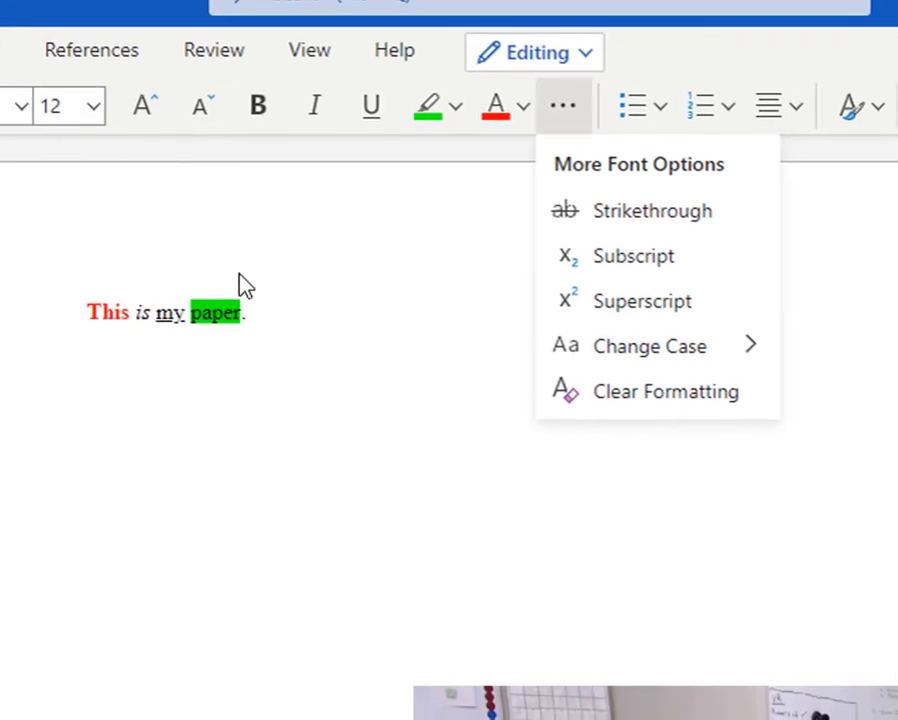
click(207, 322)
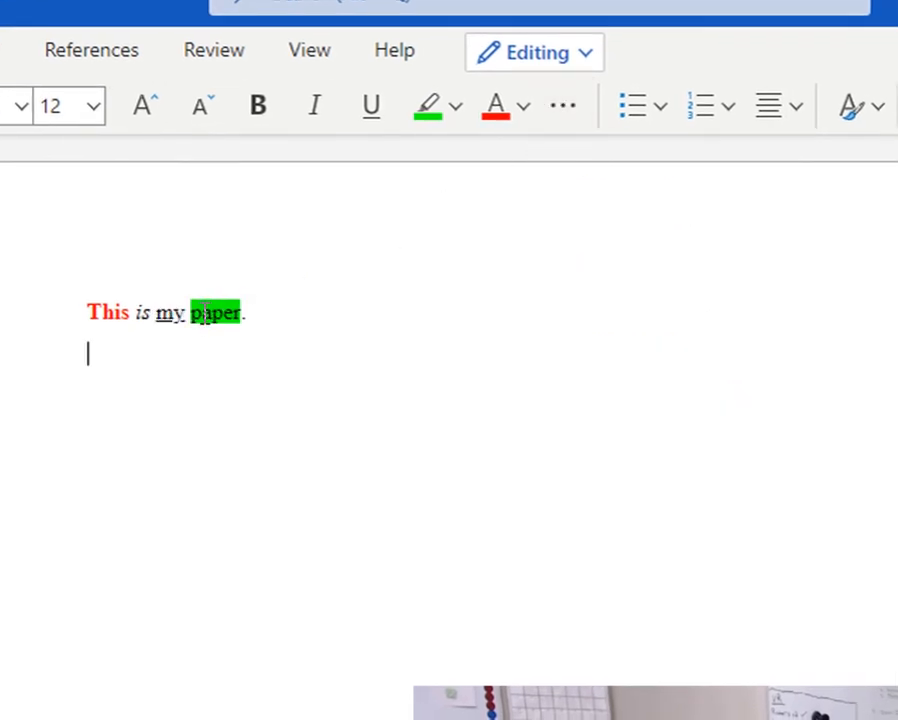
Step: Apply strikethrough to the word "paper" in the sentence
drag(191, 314, 237, 325)
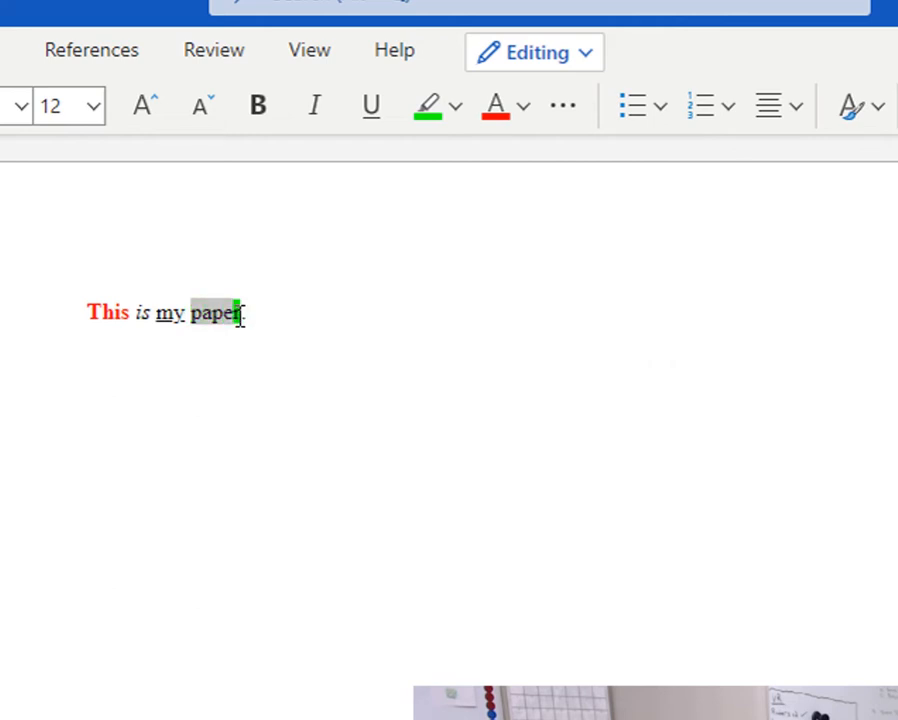
click(563, 110)
click(620, 222)
click(385, 347)
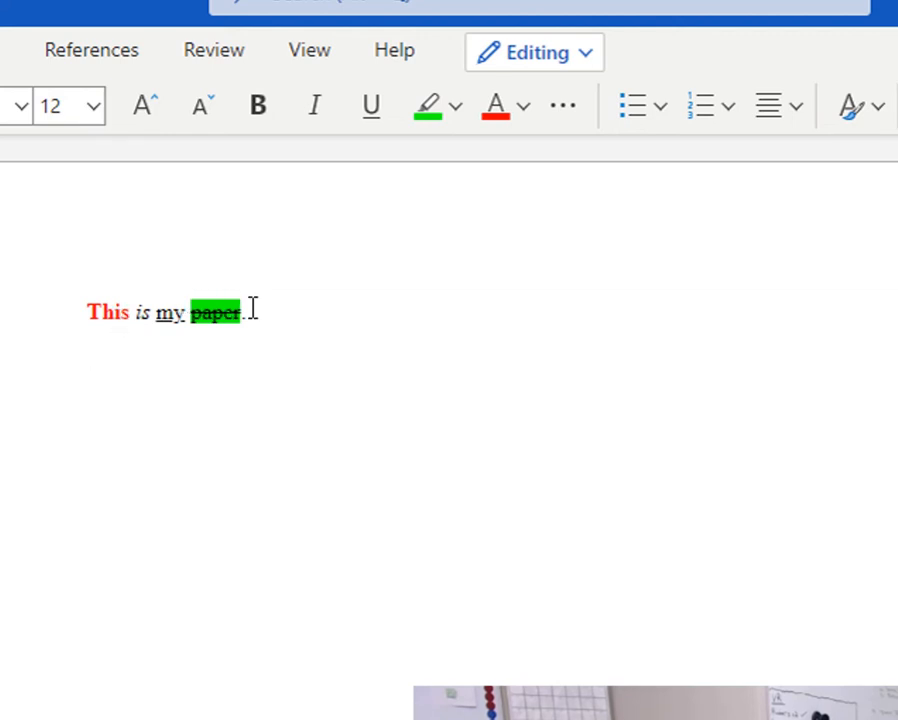
Step: Copy the whole formatted sentence and paste three copies below it, with an extra blank line between the copies
drag(253, 310, 90, 305)
key(ctrl+c)
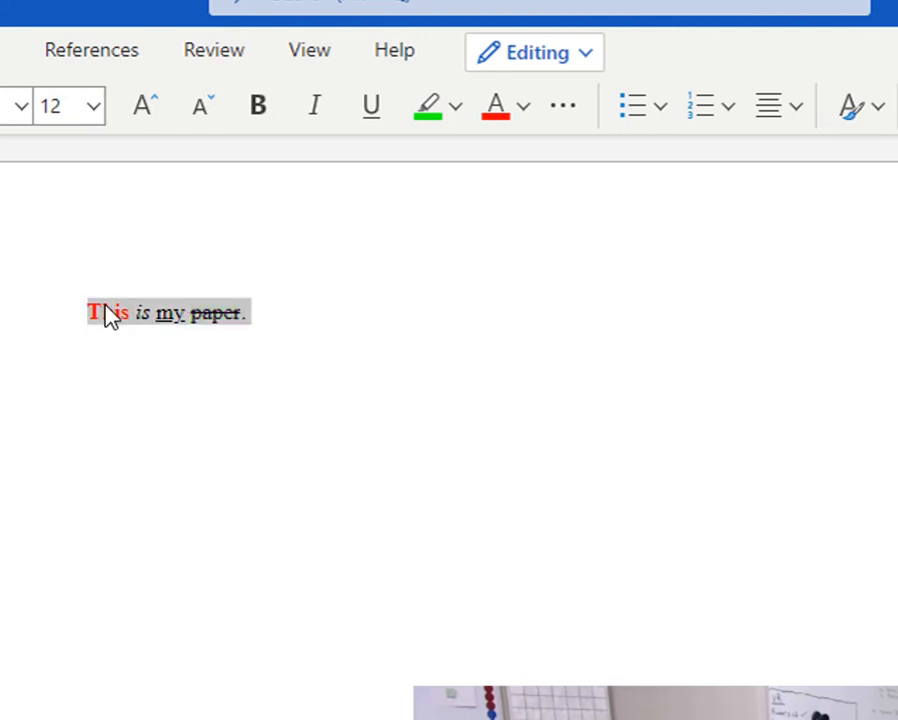
click(270, 316)
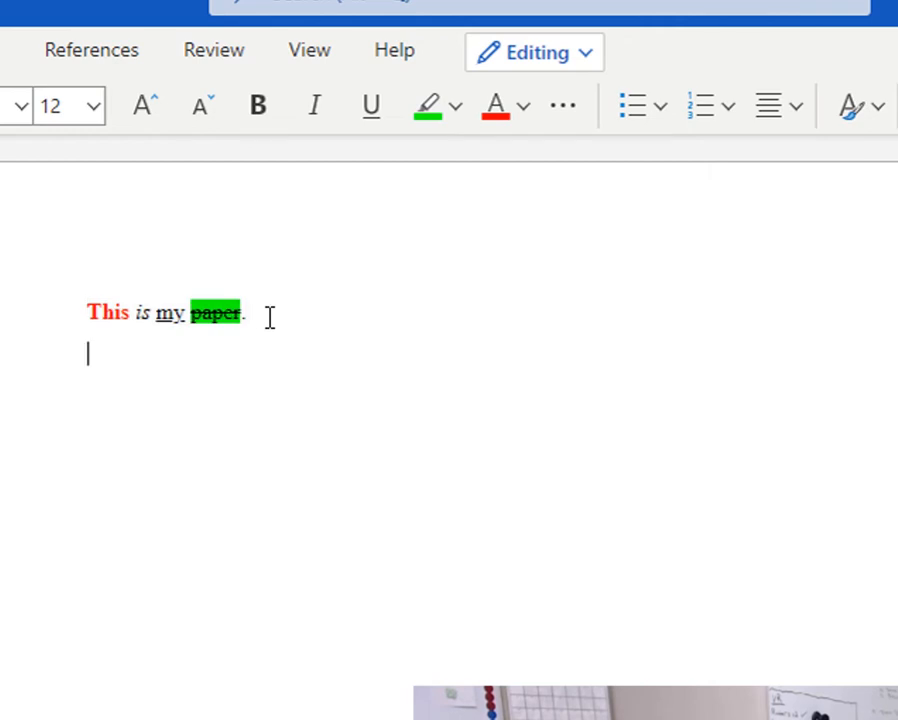
key(ctrl+v)
key(Return)
key(ctrl+v)
key(Return)
key(ctrl+v)
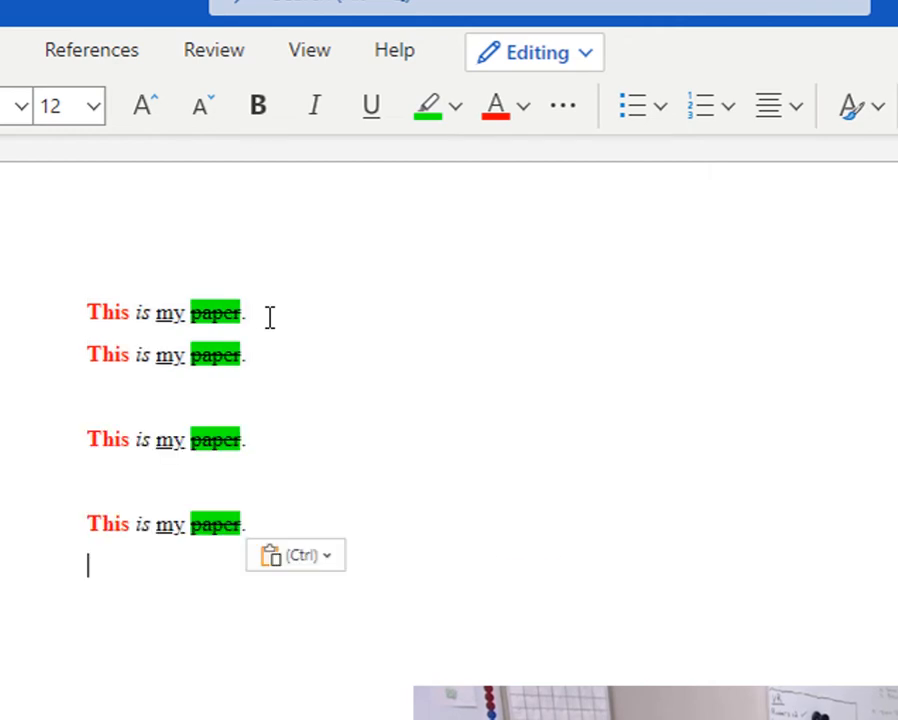
Step: Insert a page break after the last sentence, paste another copy of it, and add a second page break
key(ctrl+Return)
key(ctrl+v)
key(ctrl+Return)
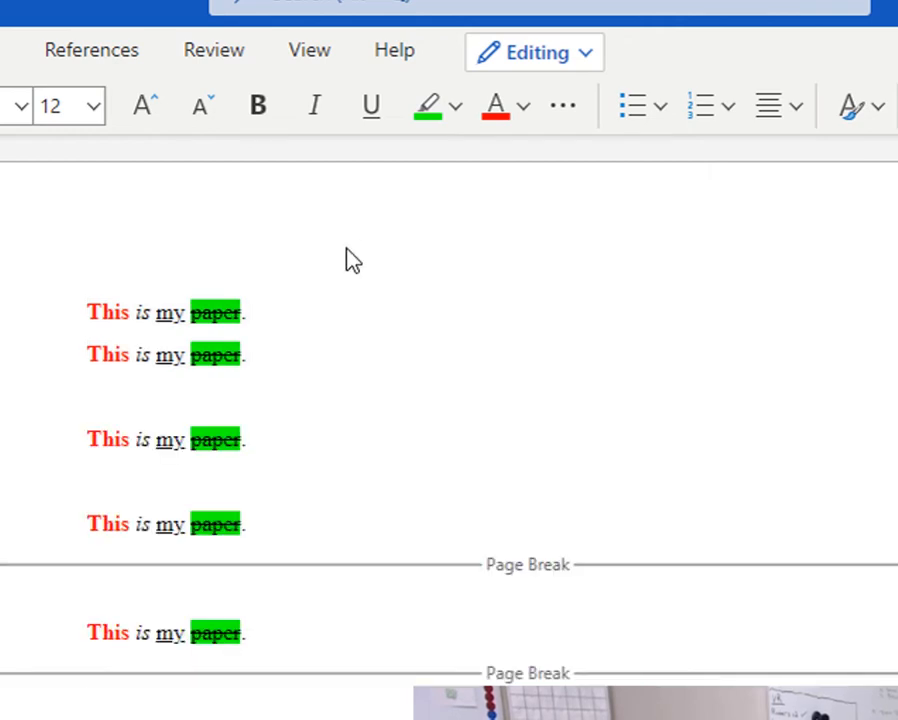
Step: Format the four sentences above the first page break as a list with round bullets and change them to arrow bullets
drag(89, 315, 256, 518)
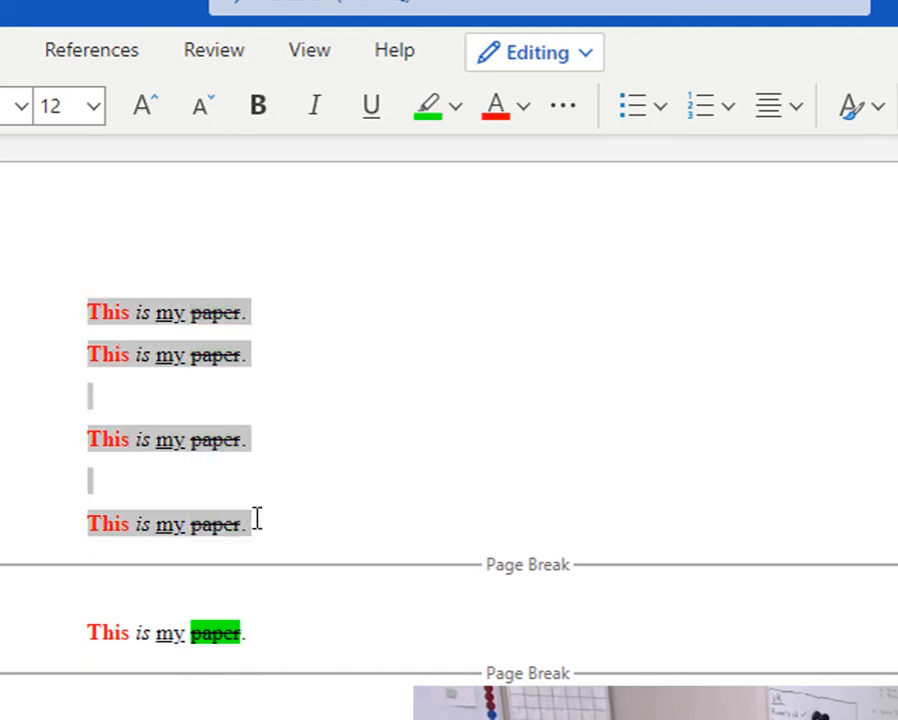
click(659, 107)
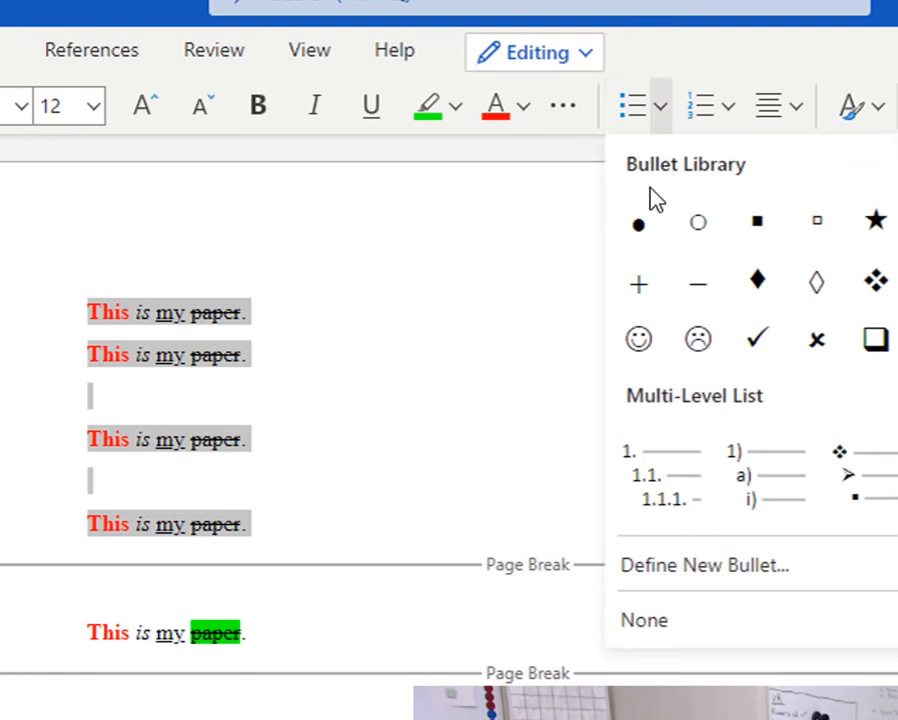
click(637, 232)
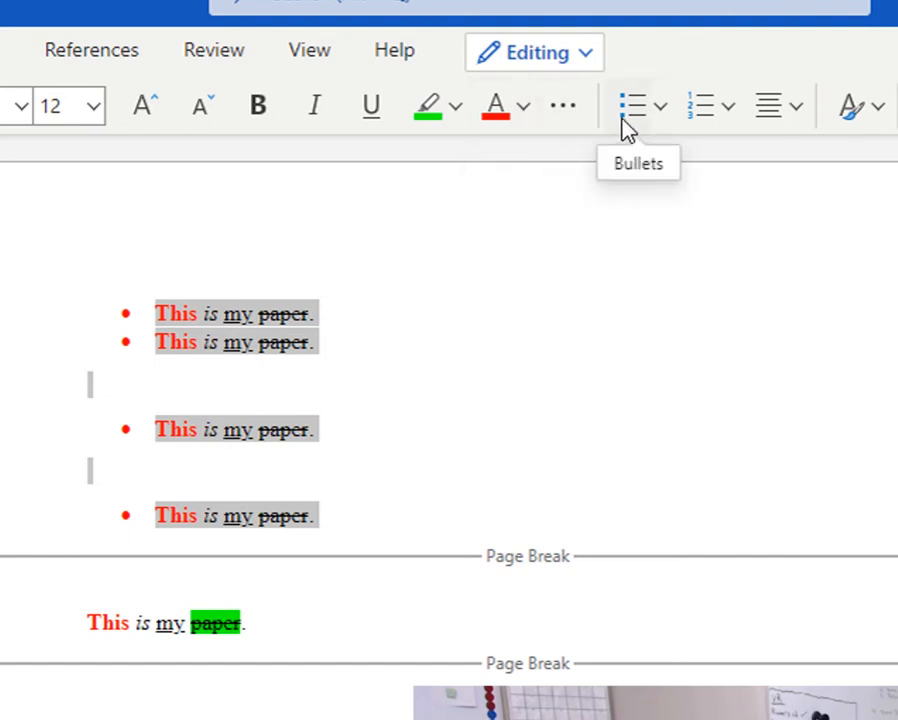
click(658, 110)
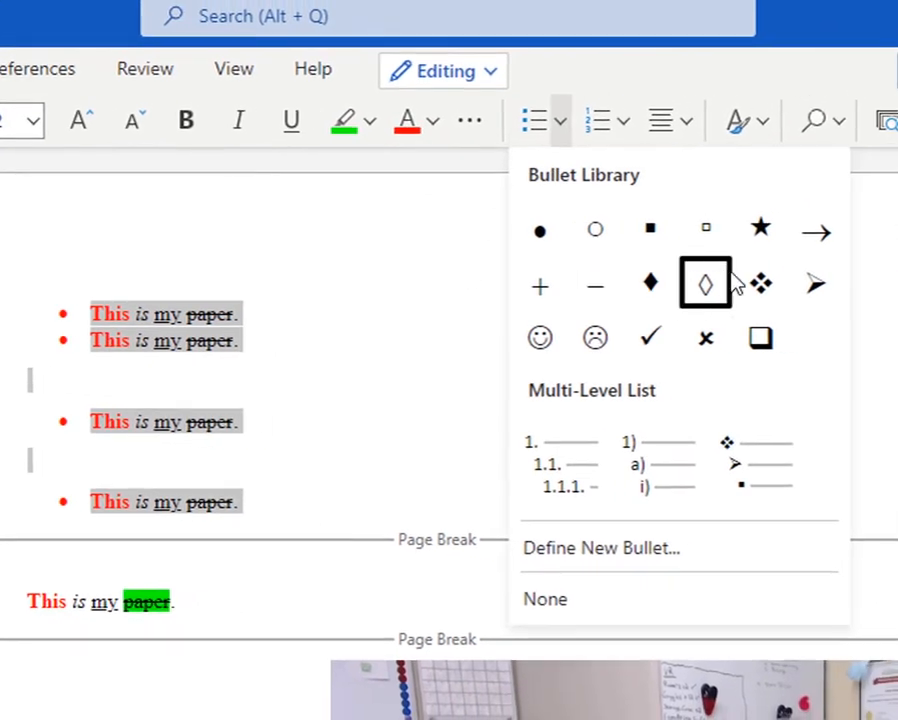
click(816, 238)
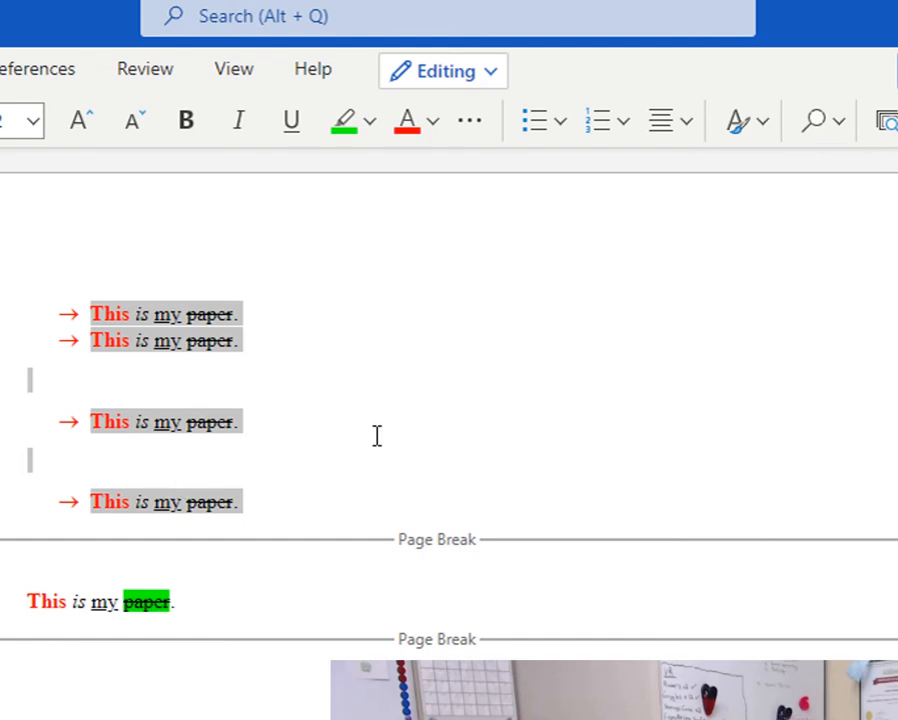
Step: Convert the four-sentence list to 1. 2. 3. numbering and add an empty fifth item
click(622, 130)
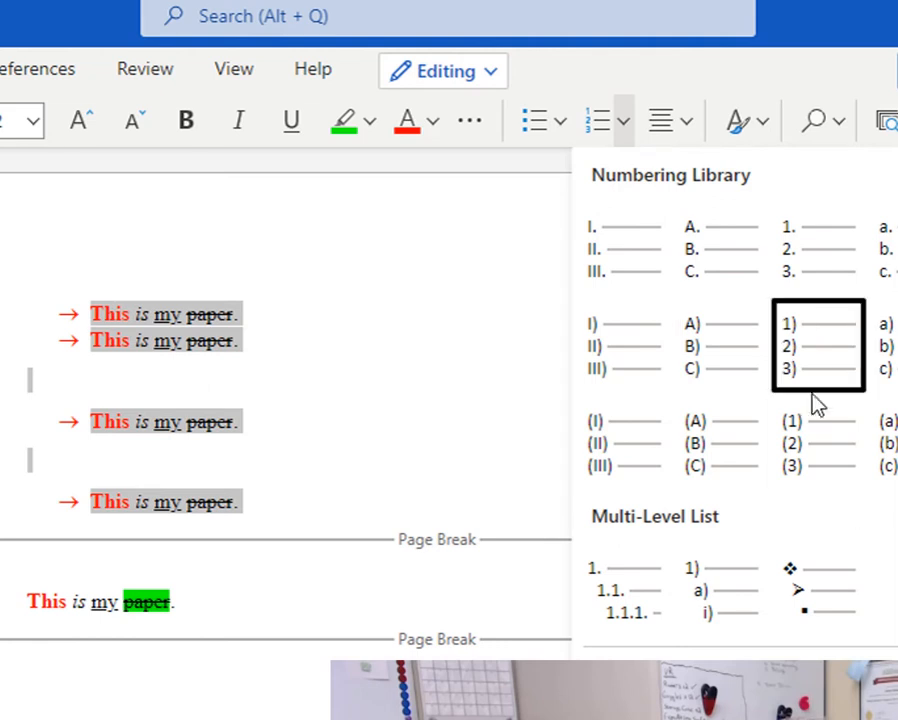
click(815, 272)
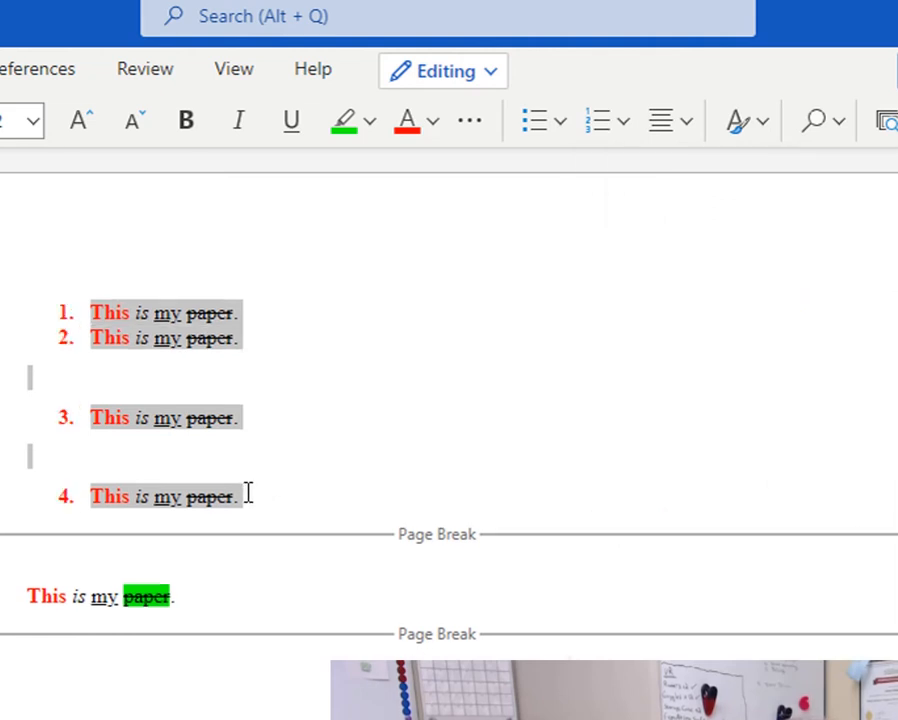
click(324, 502)
key(Return)
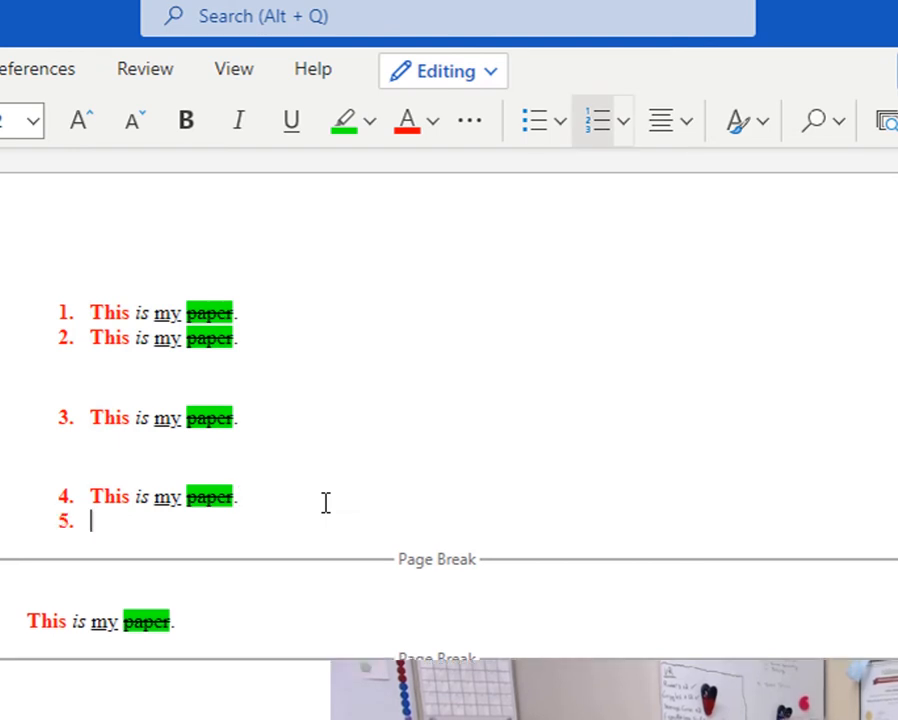
Step: Center the empty fifth list item and return it to left alignment
click(694, 140)
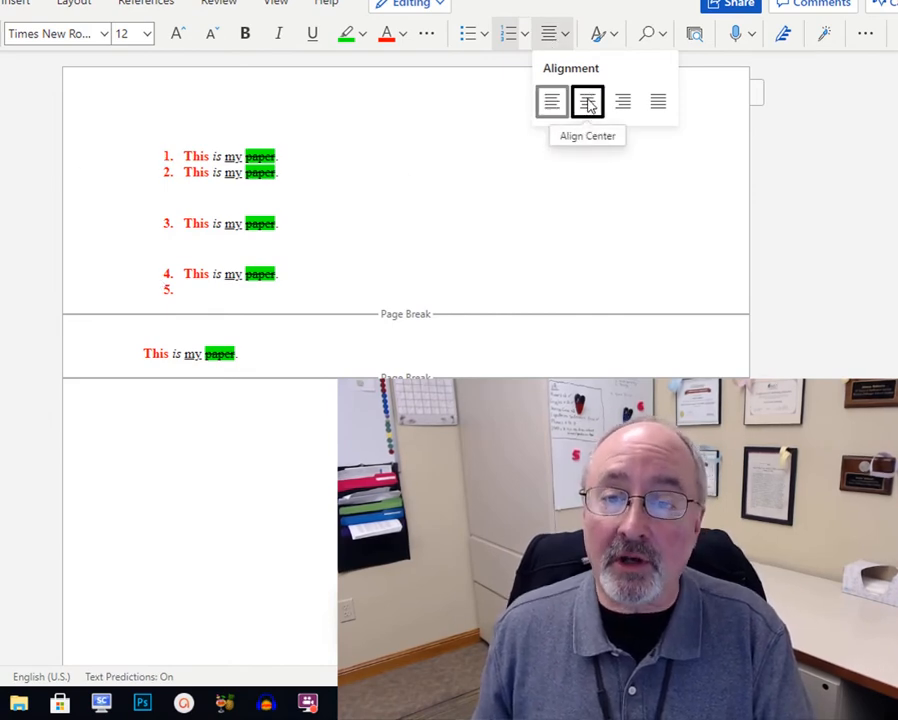
click(588, 102)
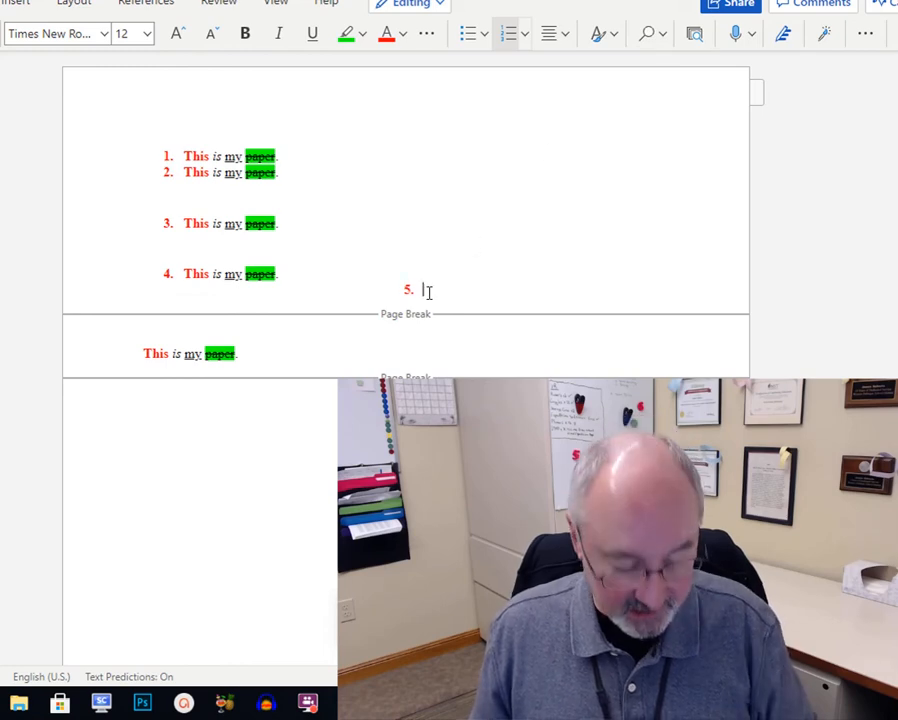
key(ctrl+l)
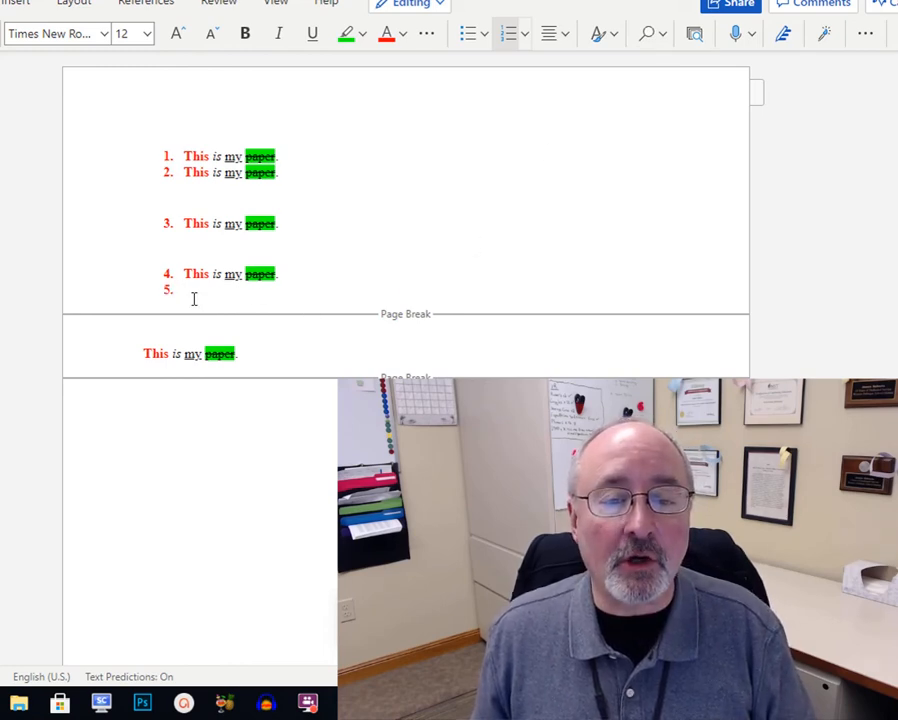
Step: Select the whole numbered list, center it, and change it to right alignment
drag(192, 298, 160, 150)
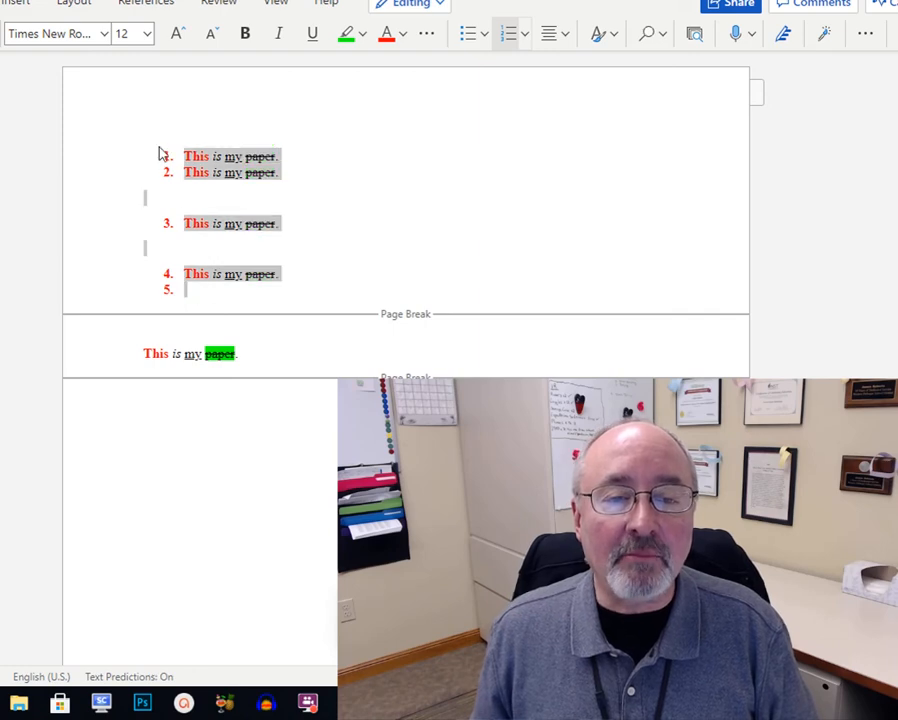
click(567, 40)
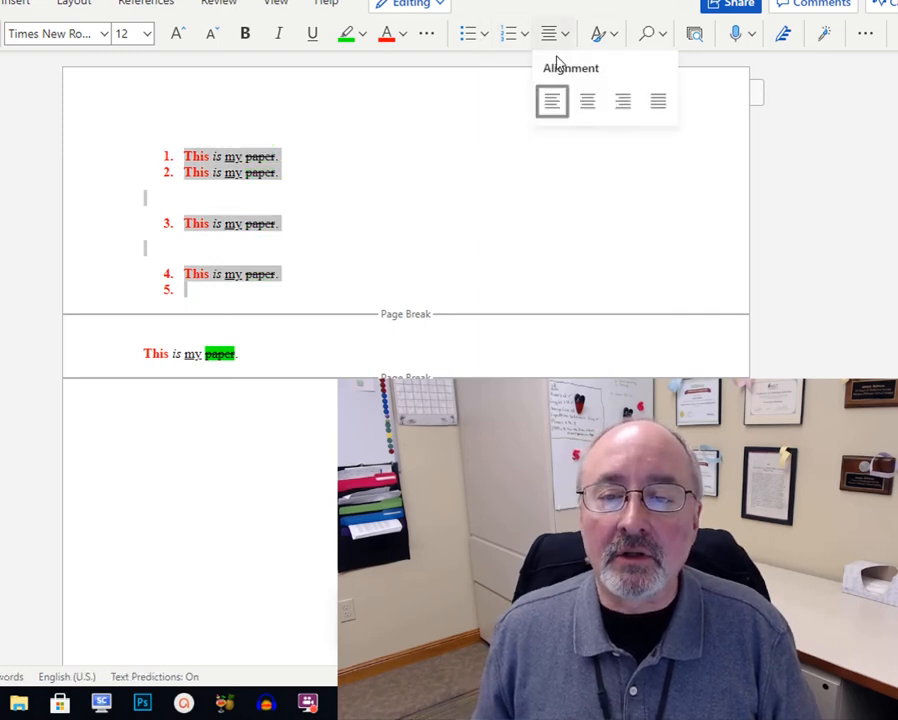
click(588, 110)
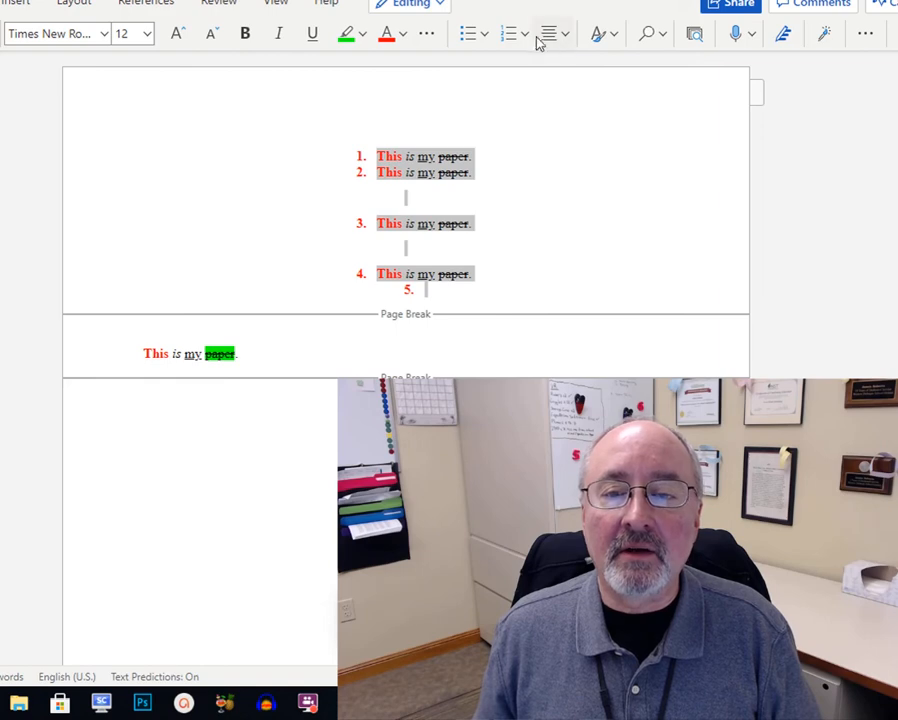
click(567, 40)
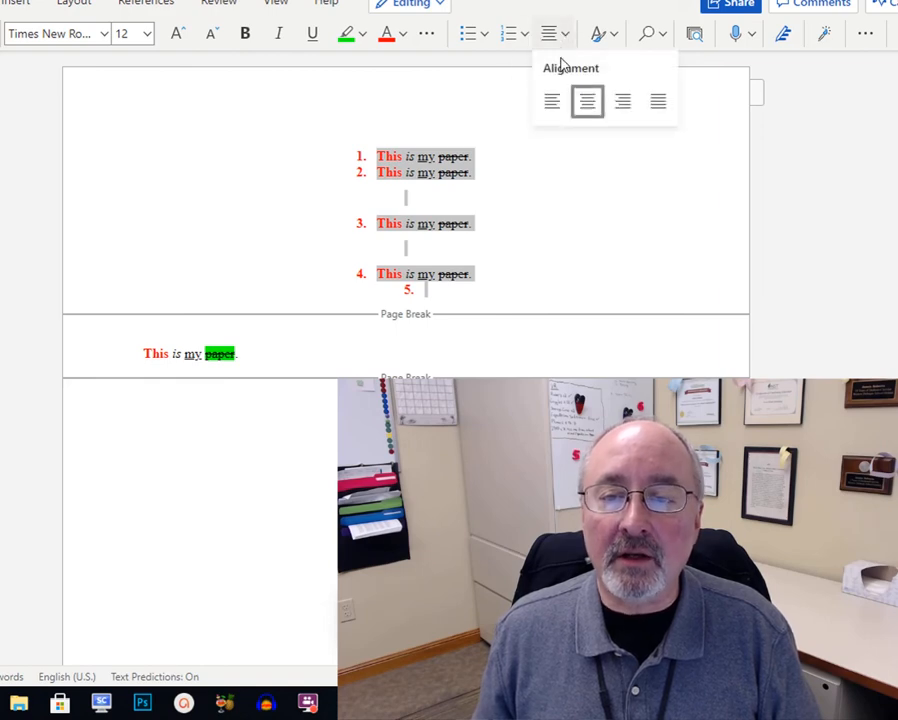
click(622, 99)
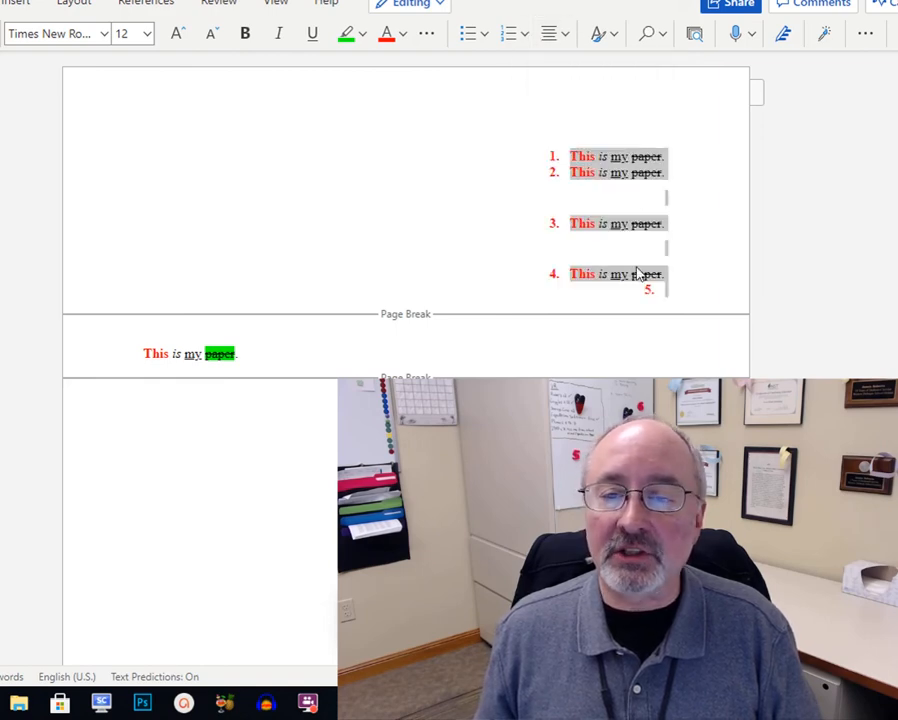
Step: Justify the whole numbered list and return it to left alignment
click(566, 36)
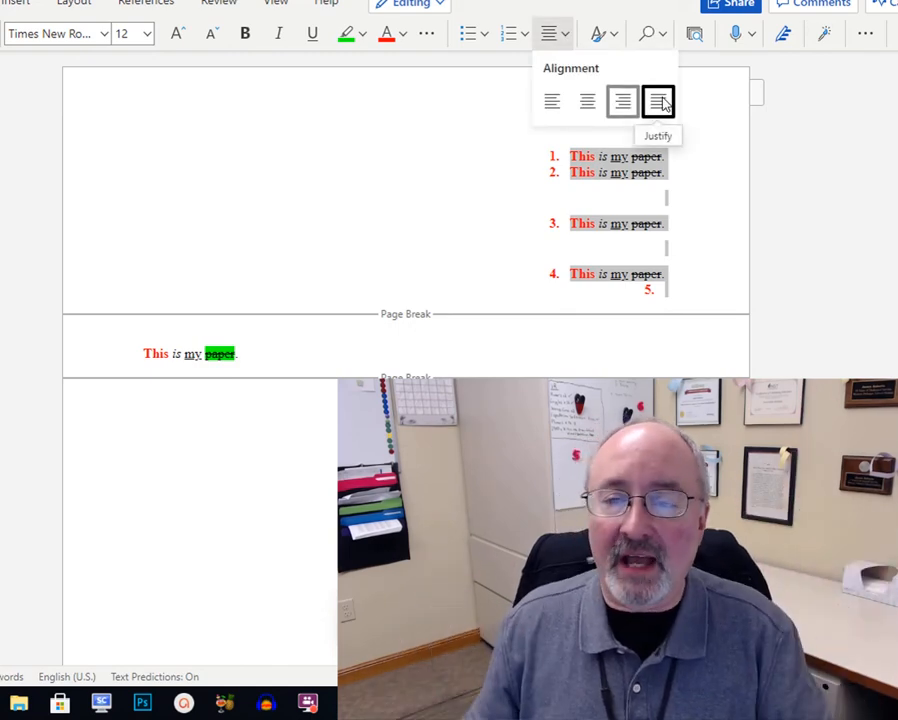
click(660, 102)
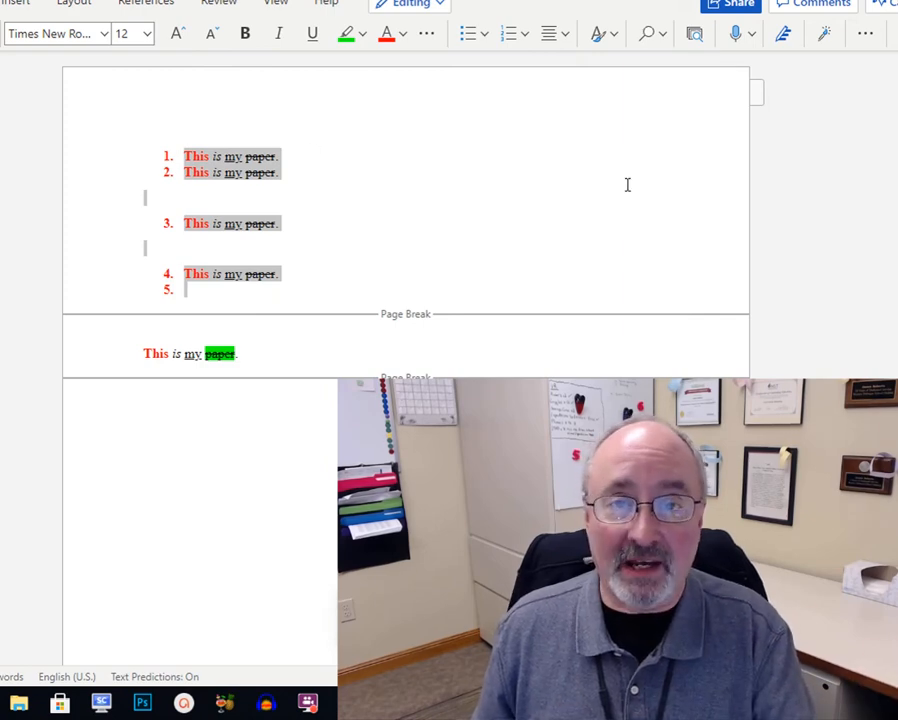
click(563, 40)
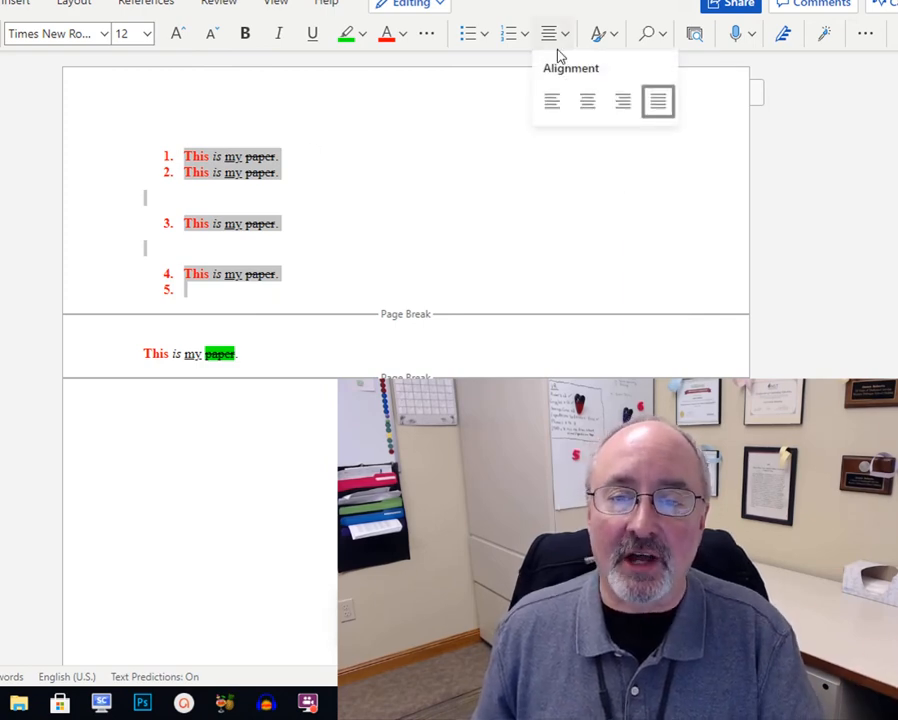
click(550, 100)
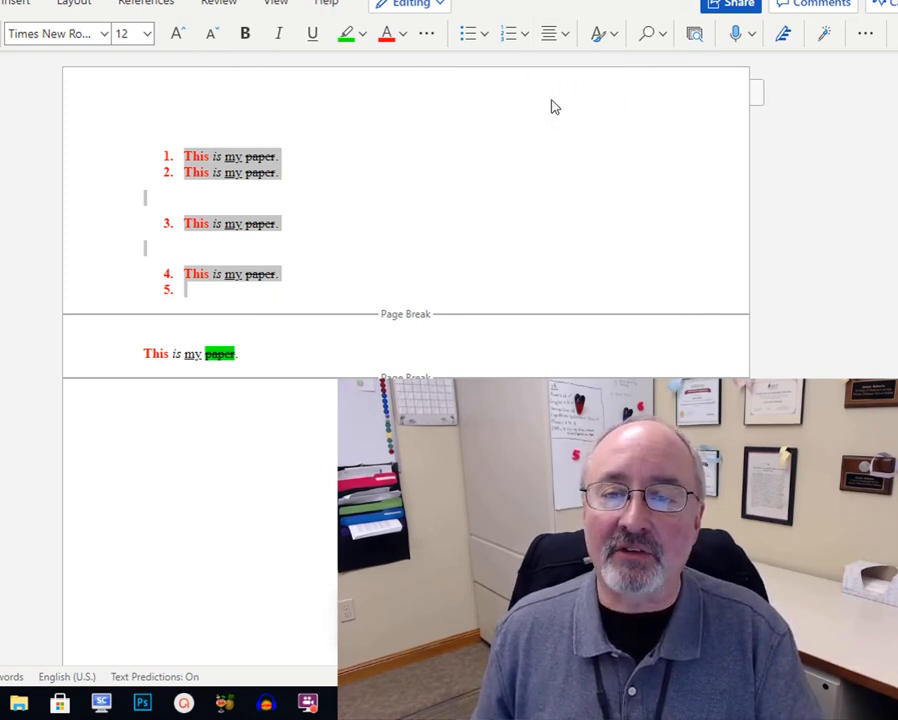
Step: View the available text styles without applying one and deselect the list
click(614, 38)
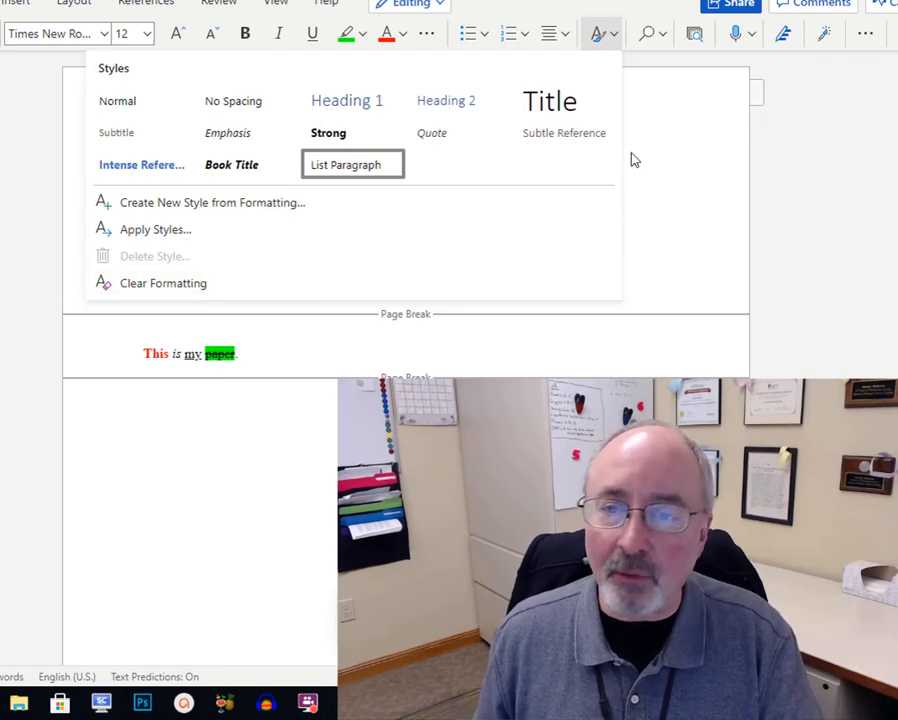
click(614, 37)
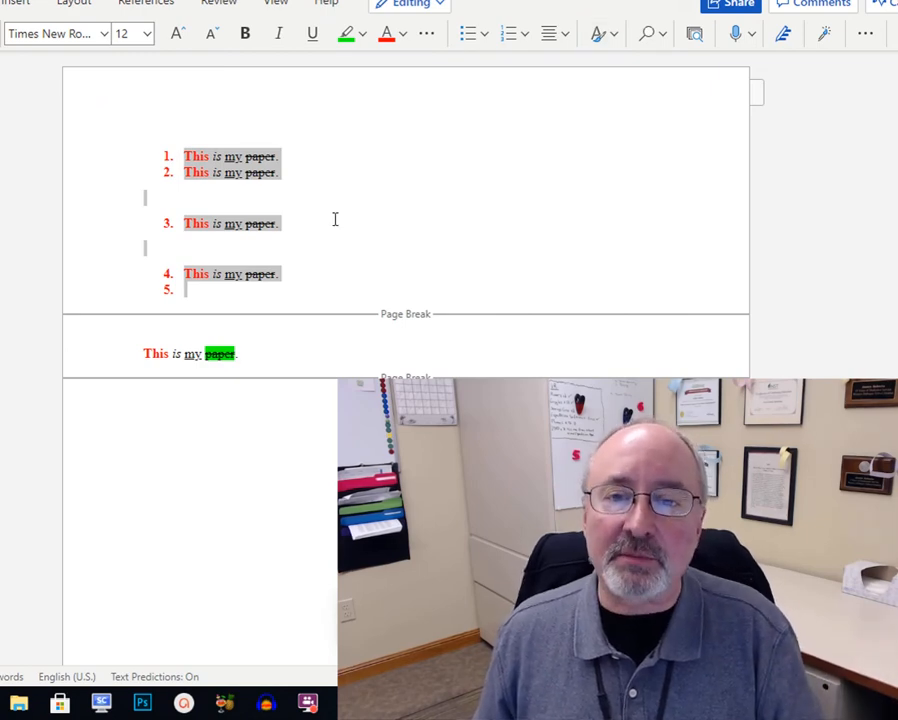
click(585, 133)
Step: Enter "paper" as the document search term, look through the search scope options, and close the search
click(664, 37)
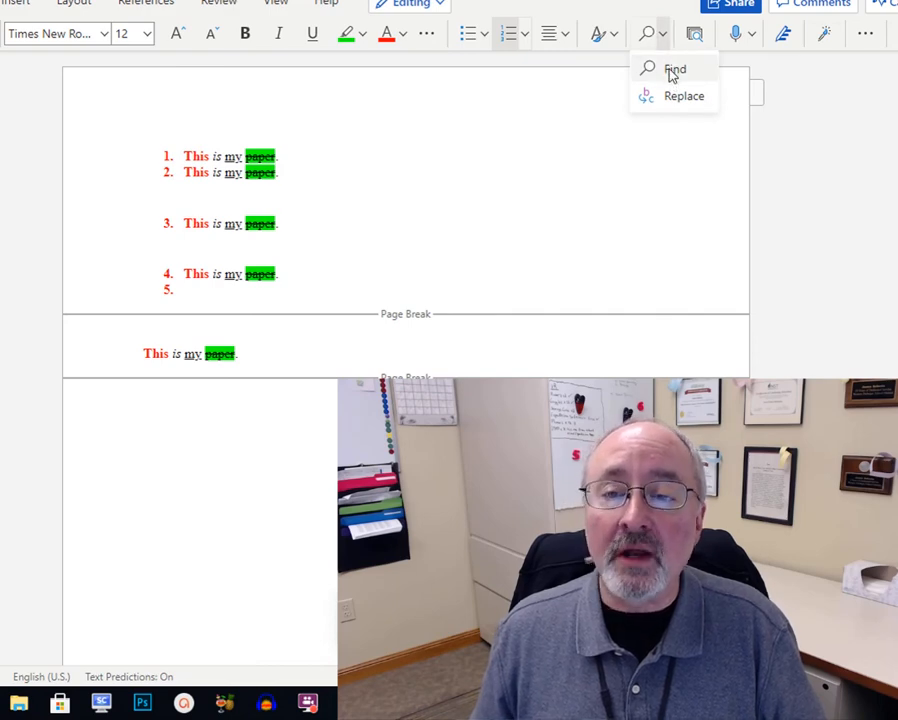
click(672, 72)
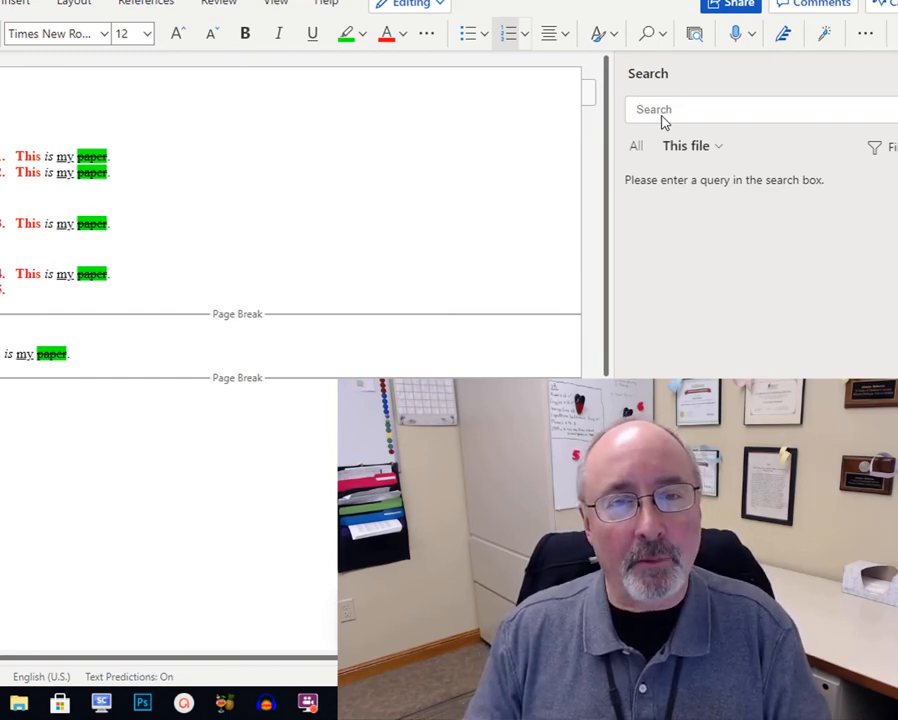
text(paper)
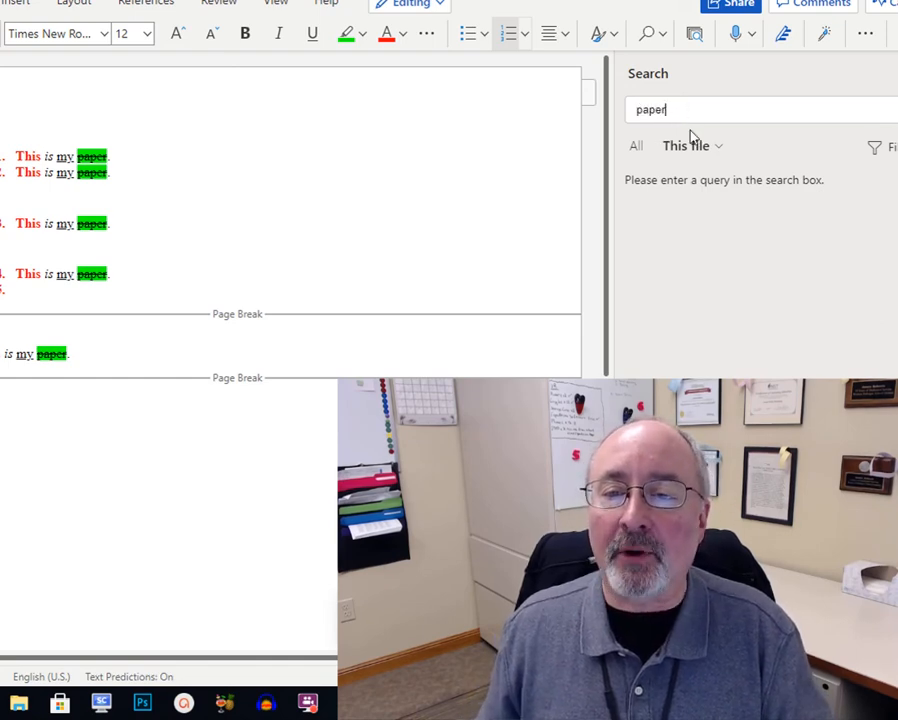
click(718, 150)
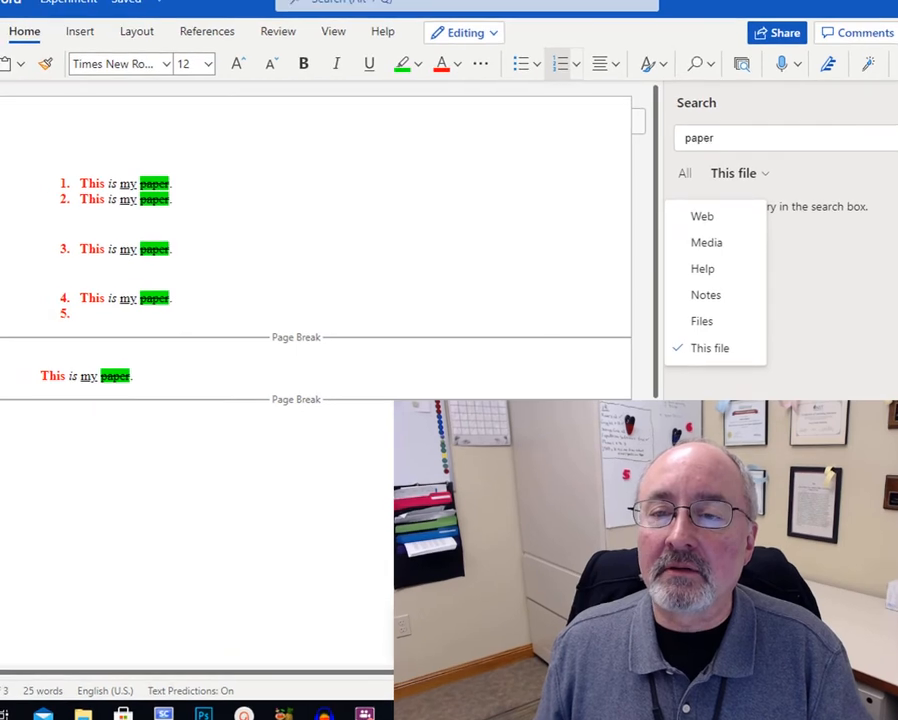
click(896, 103)
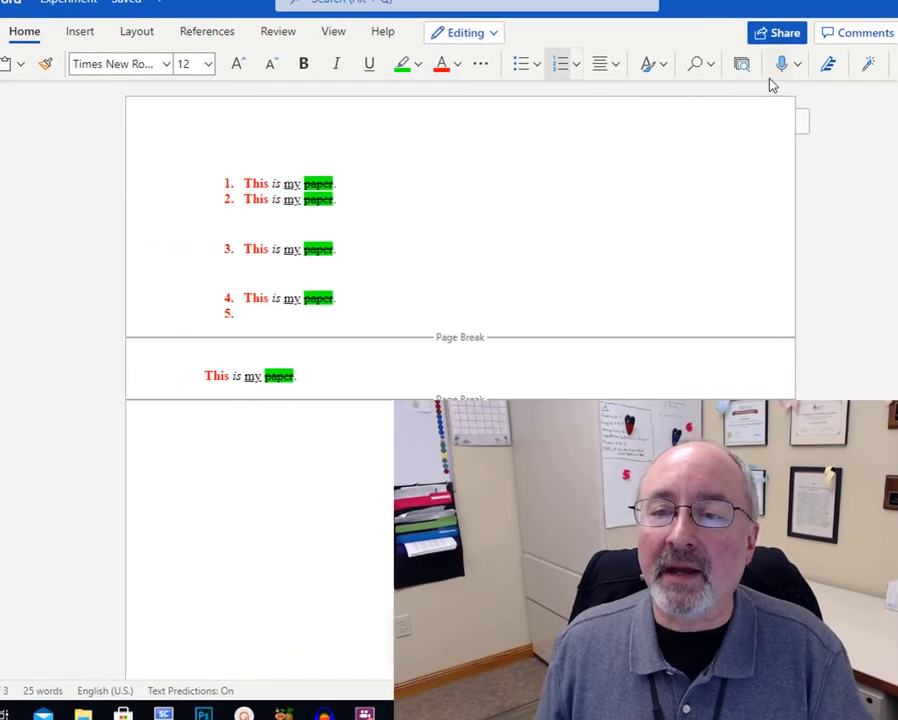
Step: Replace every instance of "paper" in the document with "book"
click(711, 65)
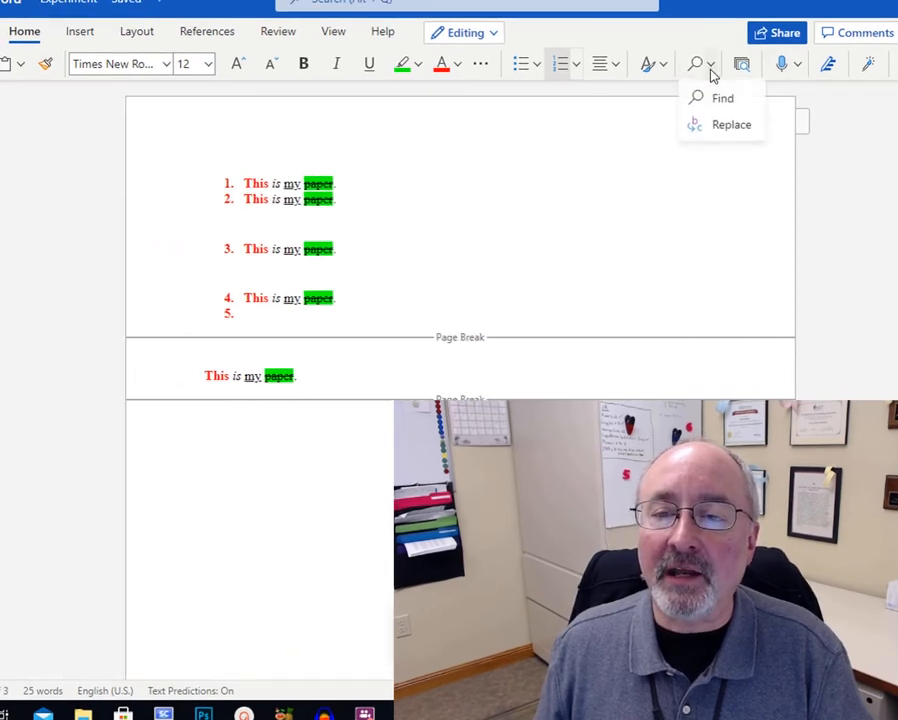
click(730, 128)
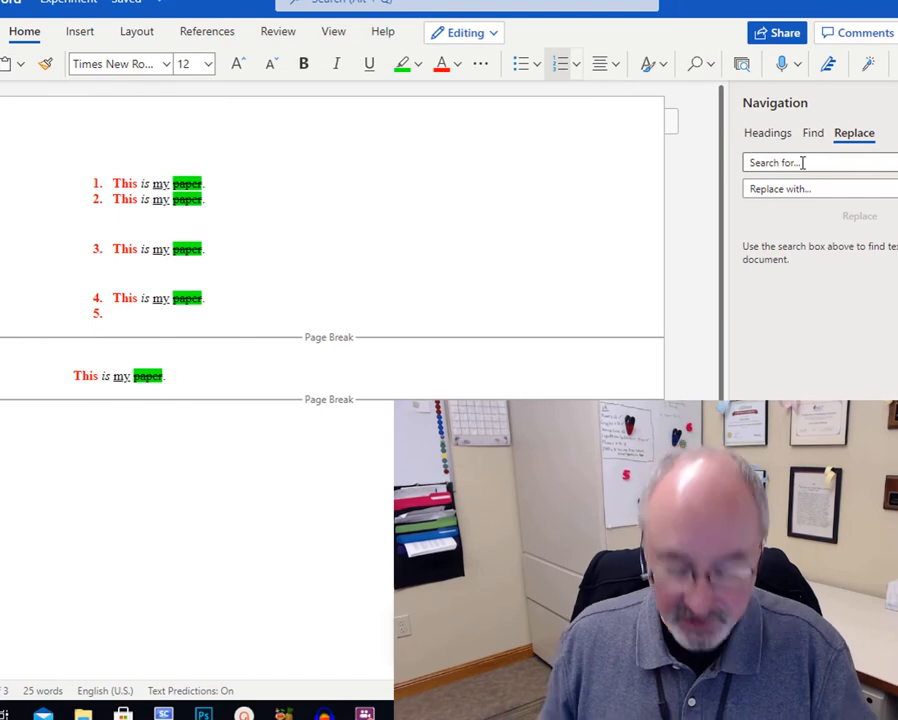
text(paper)
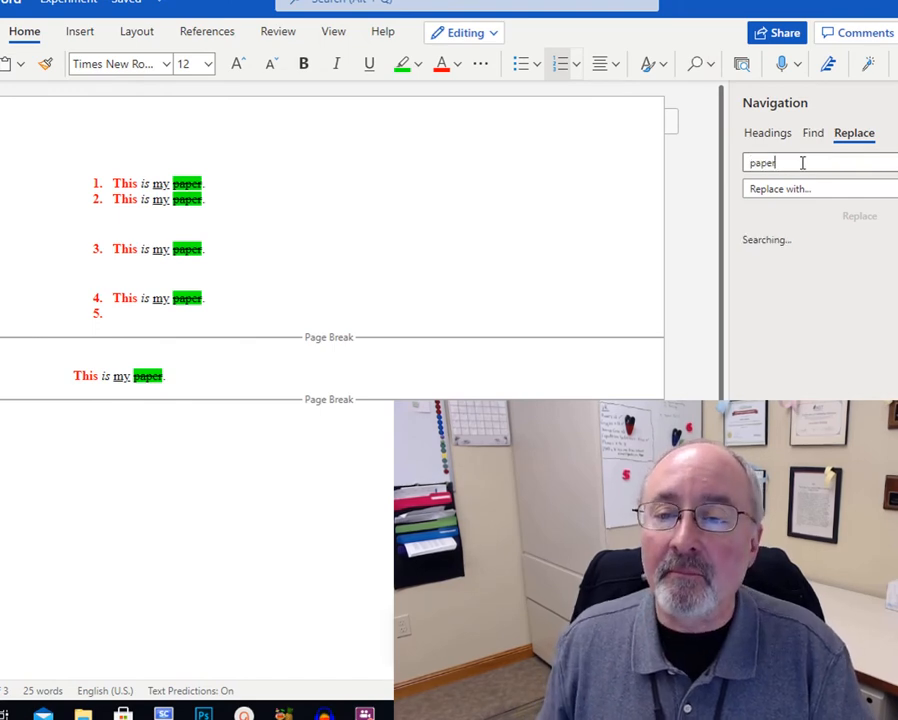
click(757, 189)
text(book)
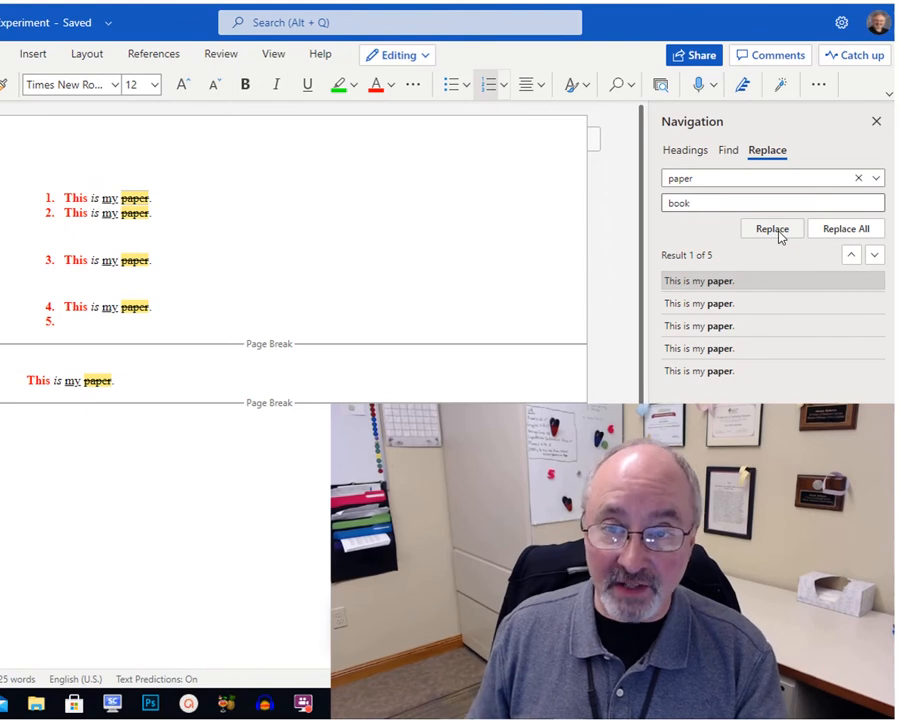
click(844, 231)
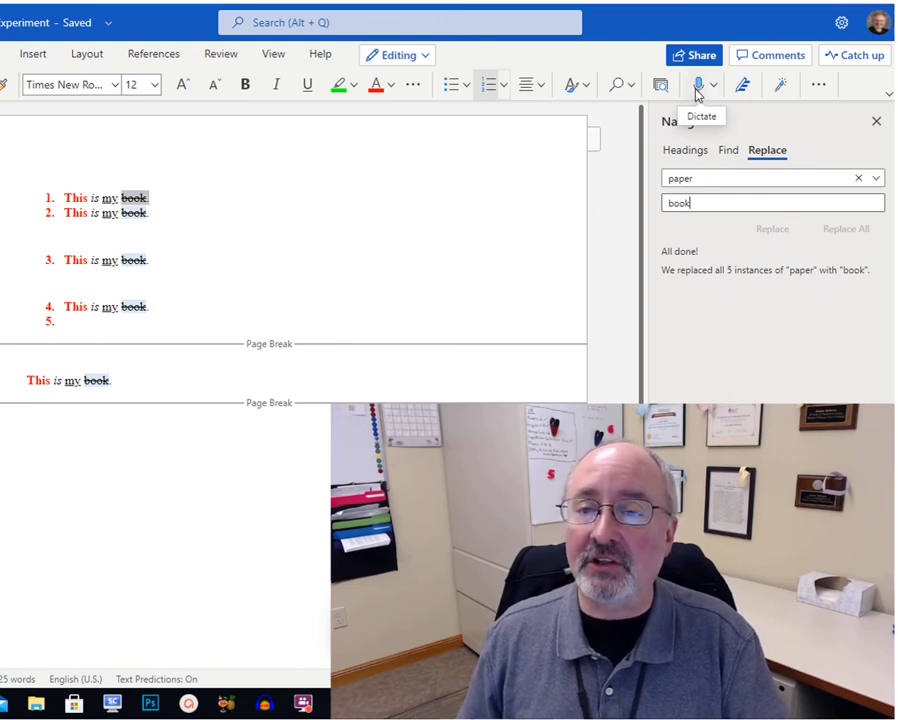
Step: Review the Editor's spelling, grammar and refinement checks, place the cursor at the end of the first list line, and close the Editor
click(746, 89)
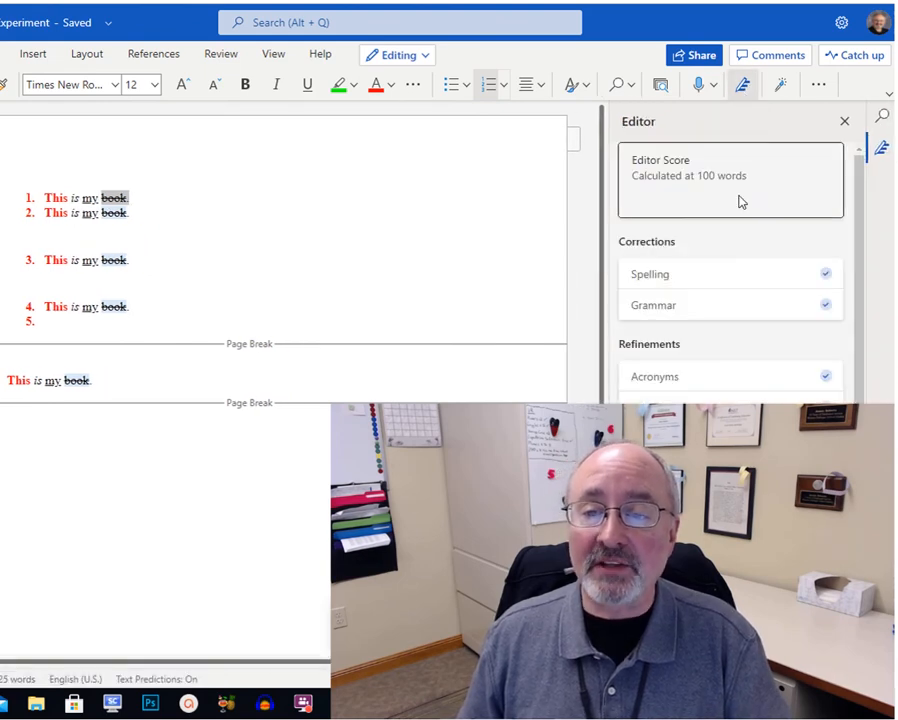
click(121, 199)
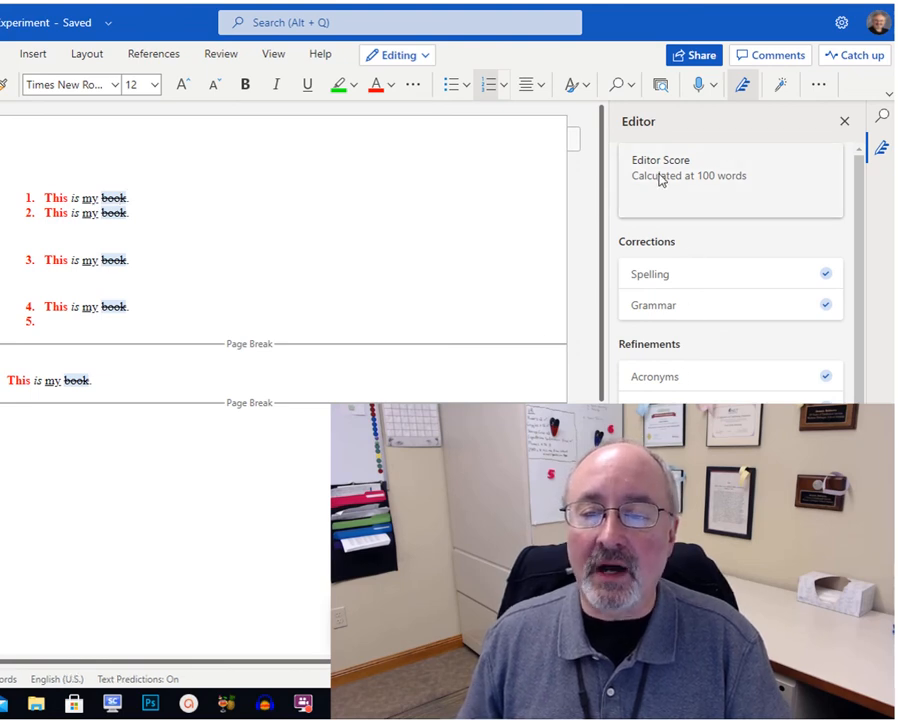
double_click(575, 143)
key(Escape)
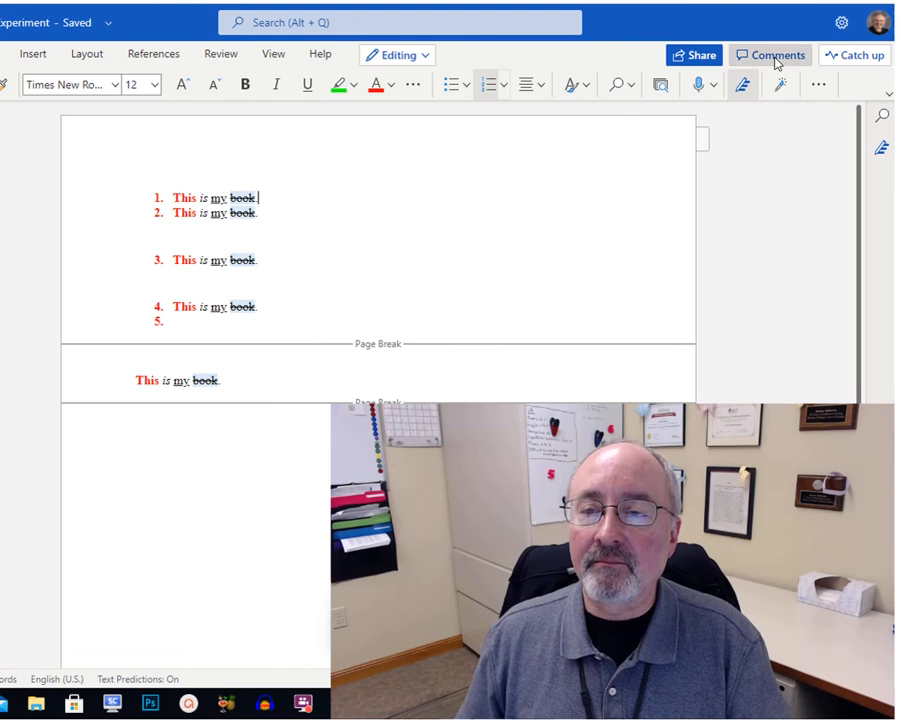
Step: Add and post the comment "Change this line" at the end of the first numbered list line
click(776, 58)
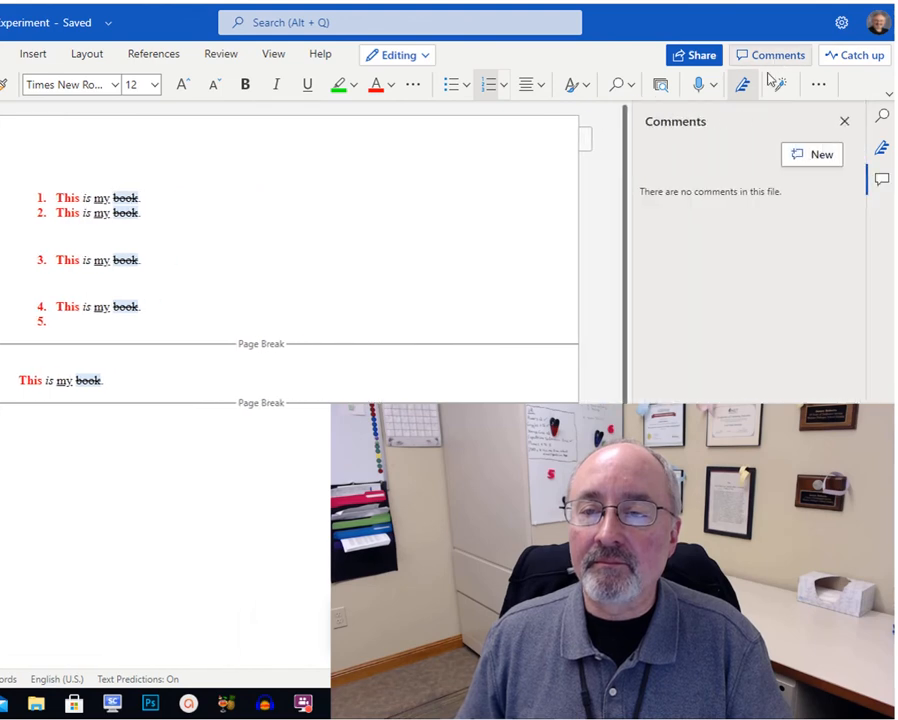
click(820, 155)
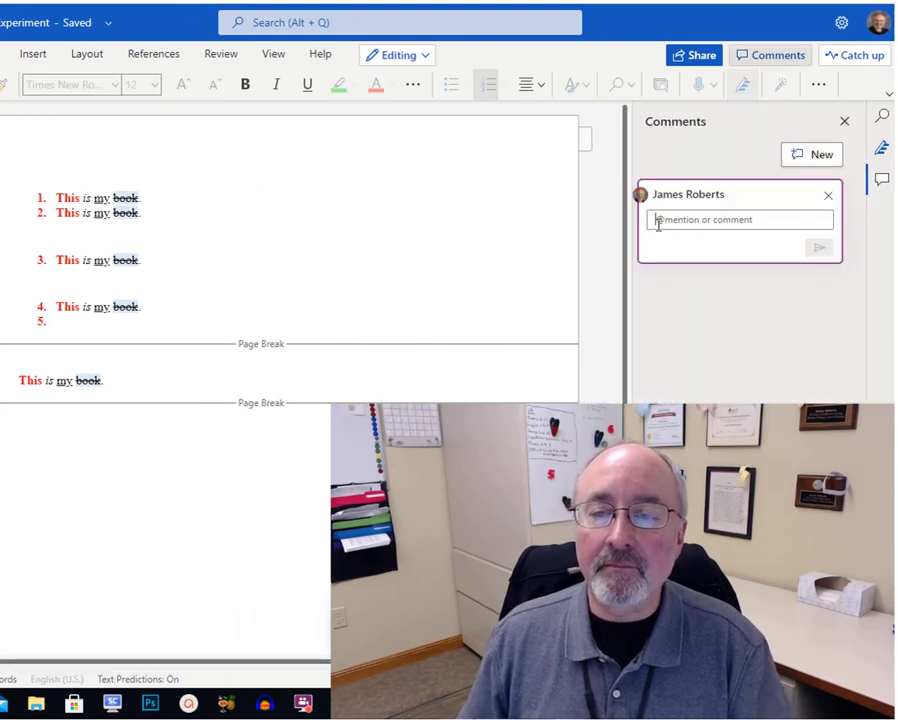
text(Chang)
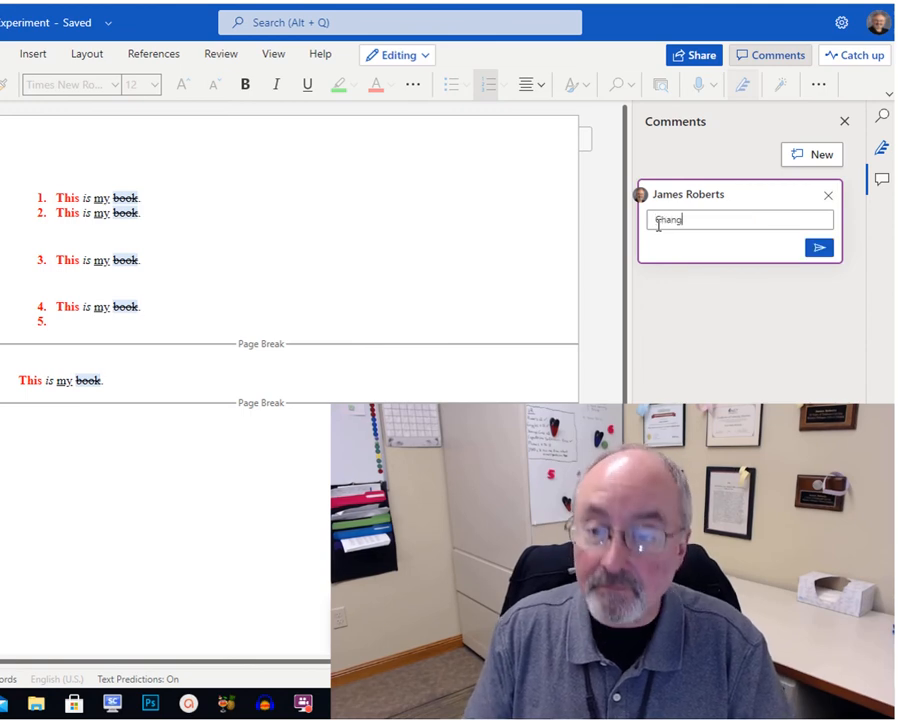
text(e this line)
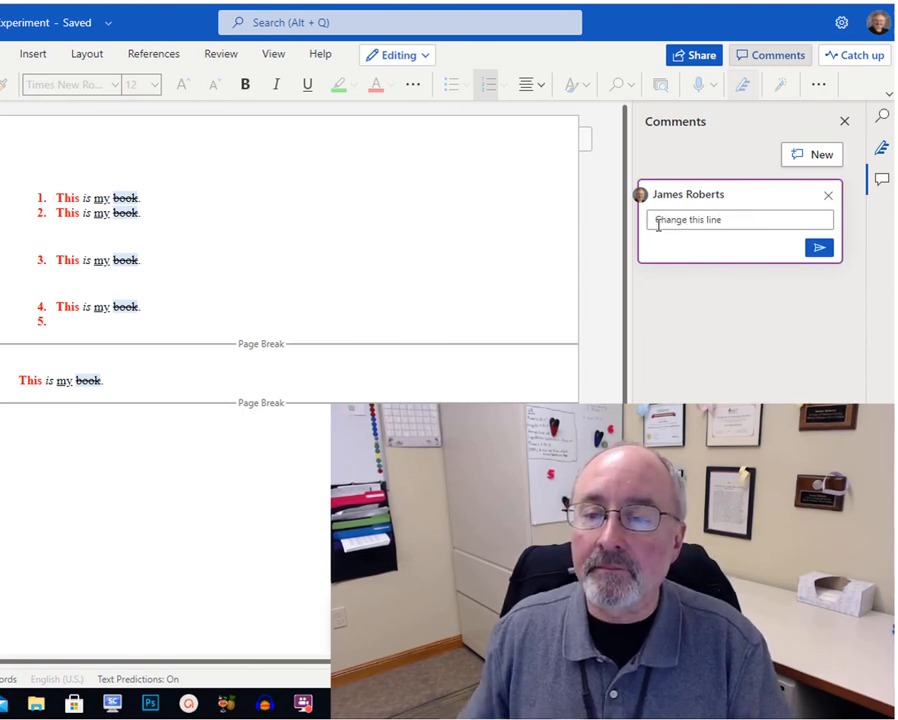
click(820, 249)
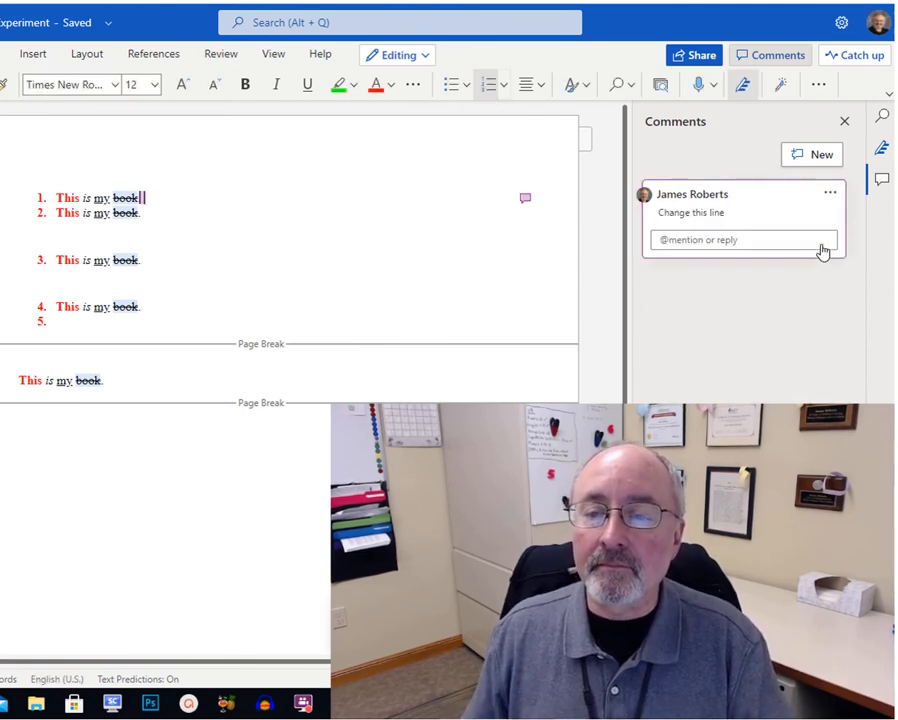